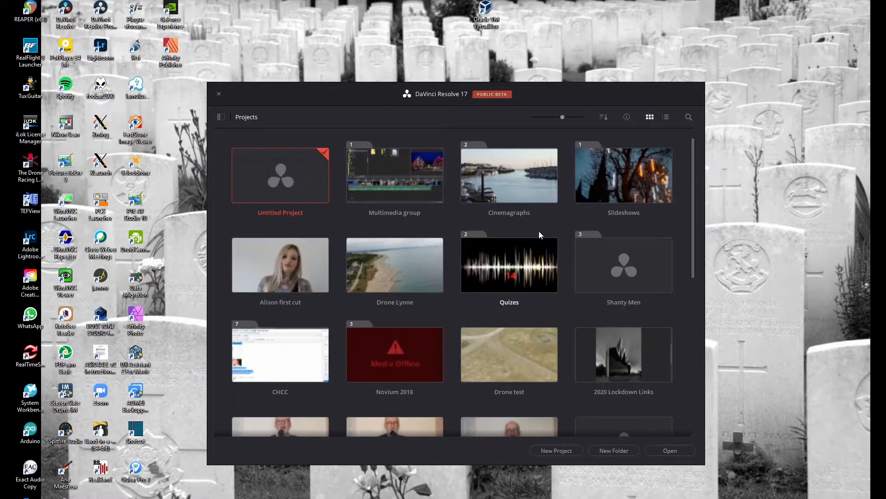
# - Create a project named "Create a Simple Av with Davinci Resolve" in the Multimedia group folder
pyautogui.doubleClick(422, 181)
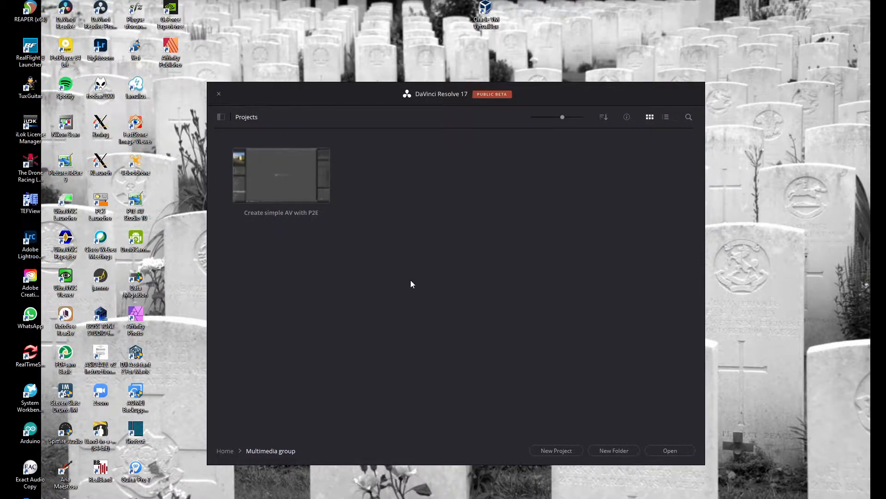
pyautogui.click(569, 451)
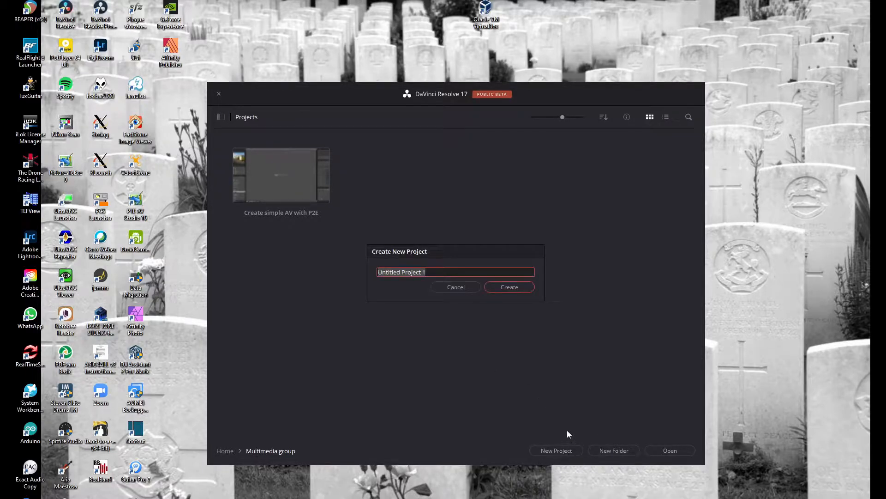
pyautogui.press('Home')
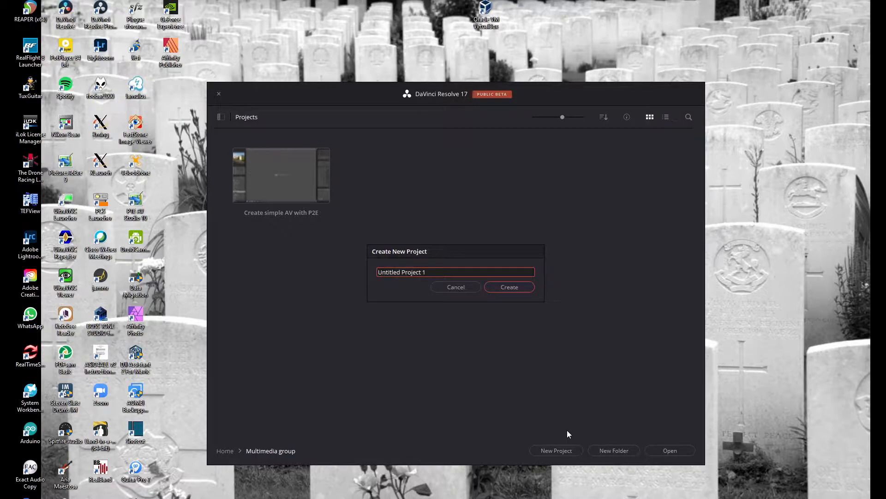
pyautogui.write('Create')
pyautogui.write(' a Simp')
pyautogui.write('le Av wit')
pyautogui.write('h Dav')
pyautogui.write('inci R')
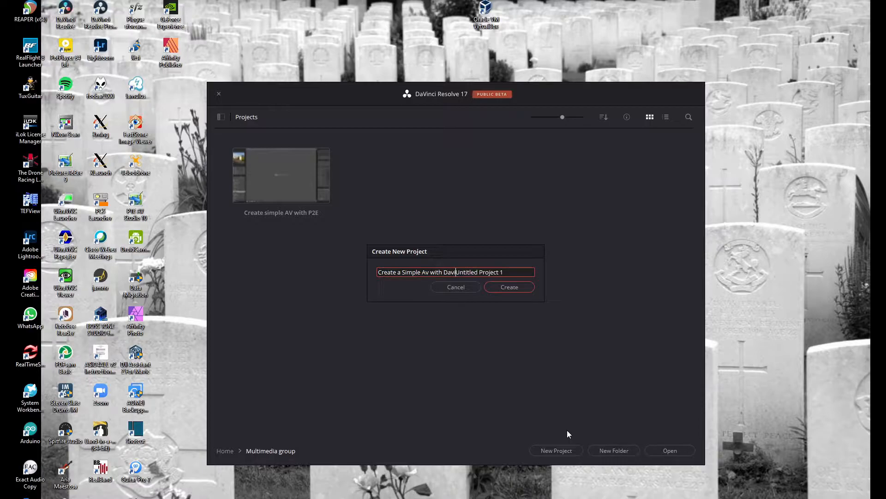
pyautogui.write('esolve')
pyautogui.press('Delete')
pyautogui.press('Delete')
pyautogui.press('Delete')
pyautogui.press('Delete')
pyautogui.press('Delete')
pyautogui.press('Delete')
pyautogui.press('Delete')
pyautogui.press('Delete')
pyautogui.press('Delete')
pyautogui.press('Delete')
pyautogui.press('Delete')
pyautogui.press('Delete')
pyautogui.press('Delete')
pyautogui.press('Delete')
pyautogui.press('Delete')
pyautogui.press('Delete')
pyautogui.press('Delete')
pyautogui.click(505, 286)
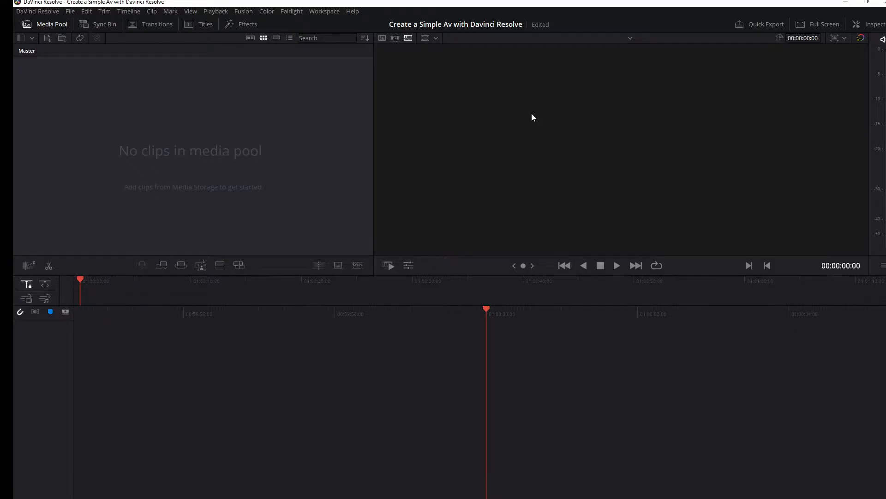
# - Set the Timeline Proxy Mode to Quarter Resolution for playback
pyautogui.click(223, 12)
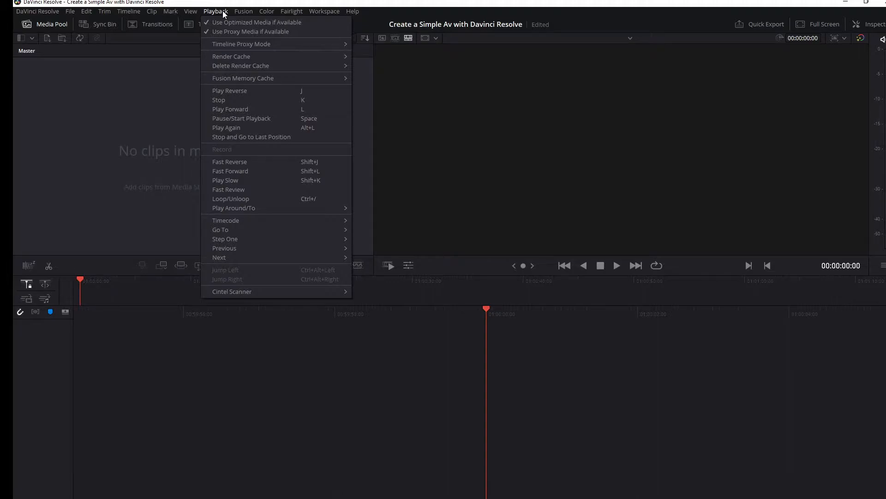
pyautogui.moveTo(253, 43)
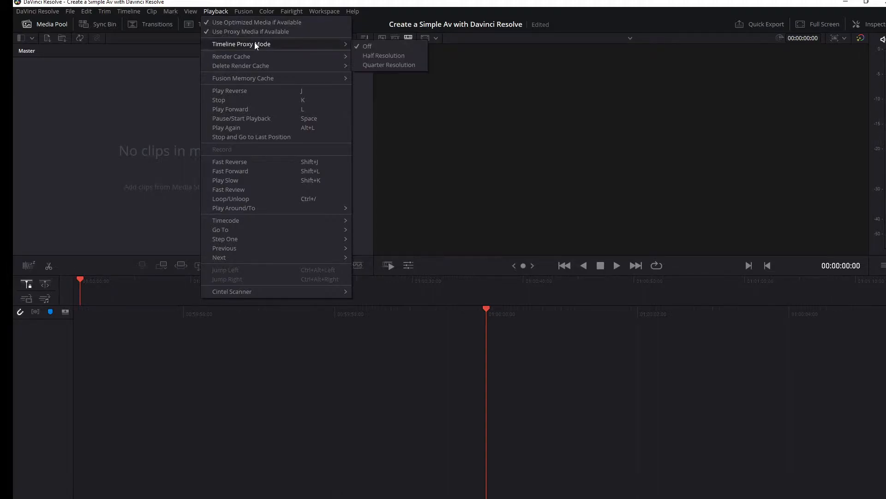
pyautogui.click(371, 65)
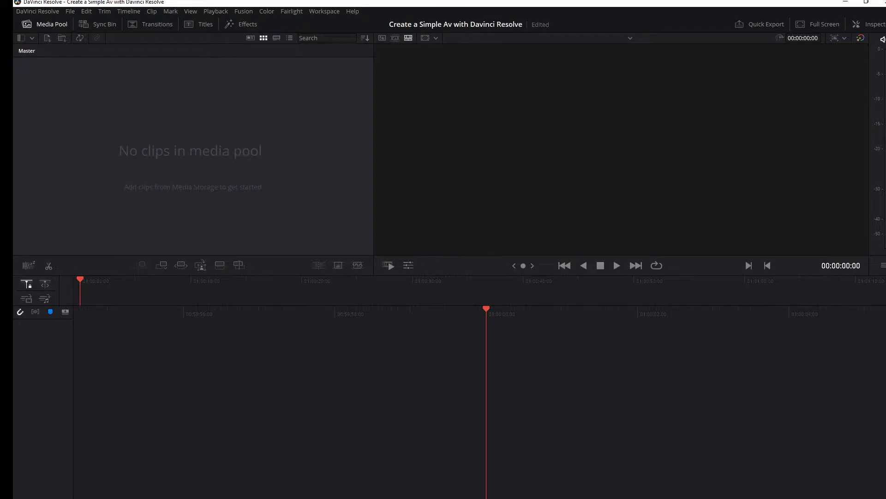
# - Switch to the Media page and bring up the Creating A Simple AV folder window
pyautogui.hotkey('shift', '2')
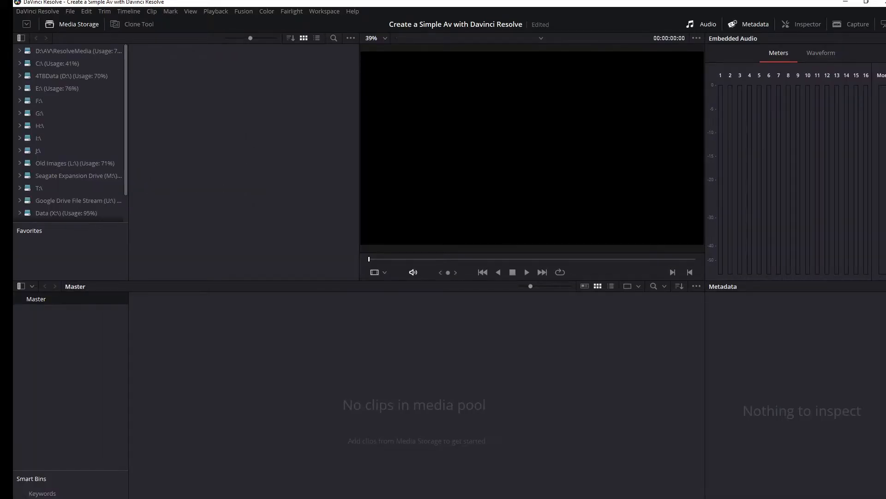
pyautogui.click(114, 498)
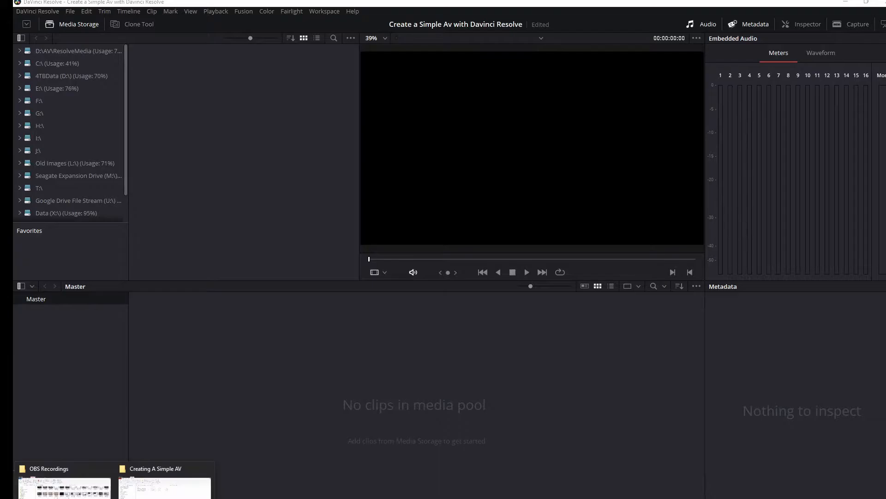
pyautogui.click(150, 471)
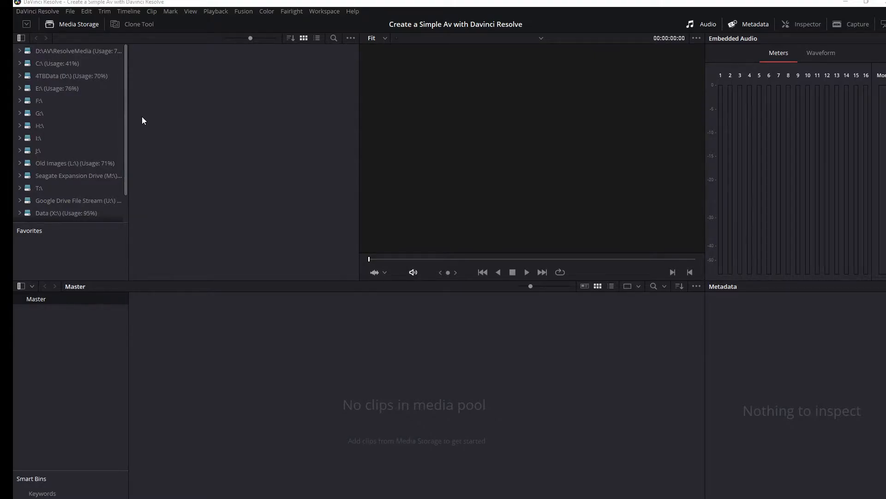
# - Browse the media storage on the 4TBData drive to AV, 2020, 11 November 2020, MM Simple Slideshow, Images
pyautogui.moveTo(126, 99)
pyautogui.mouseDown()
pyautogui.moveTo(129, 125)
pyautogui.moveTo(125, 89)
pyautogui.mouseUp()
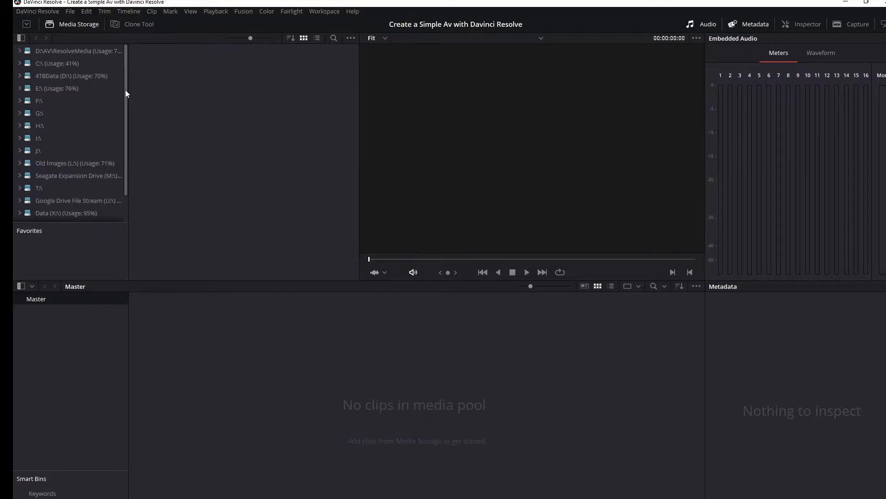
pyautogui.click(19, 76)
pyautogui.click(25, 113)
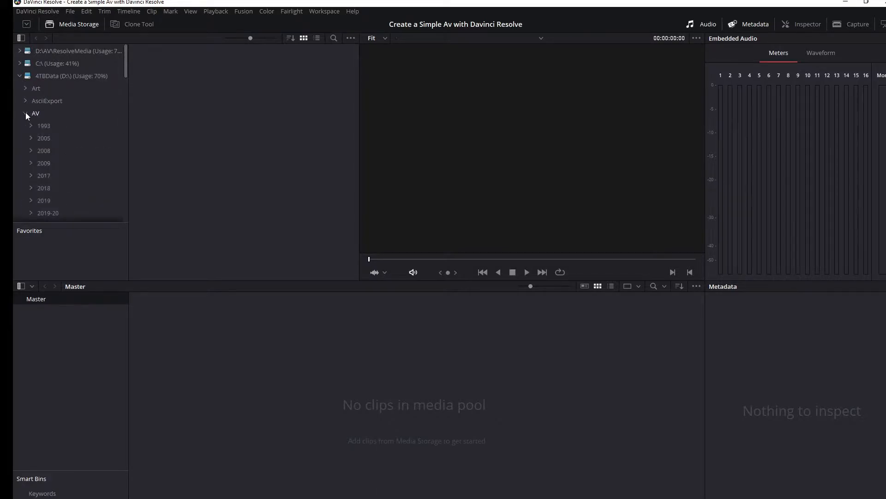
pyautogui.moveTo(124, 68); pyautogui.dragTo(127, 92)
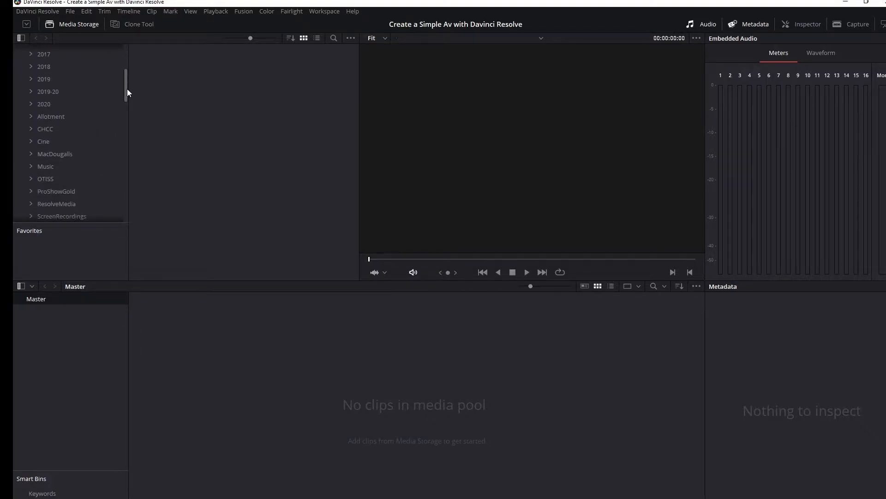
pyautogui.click(31, 104)
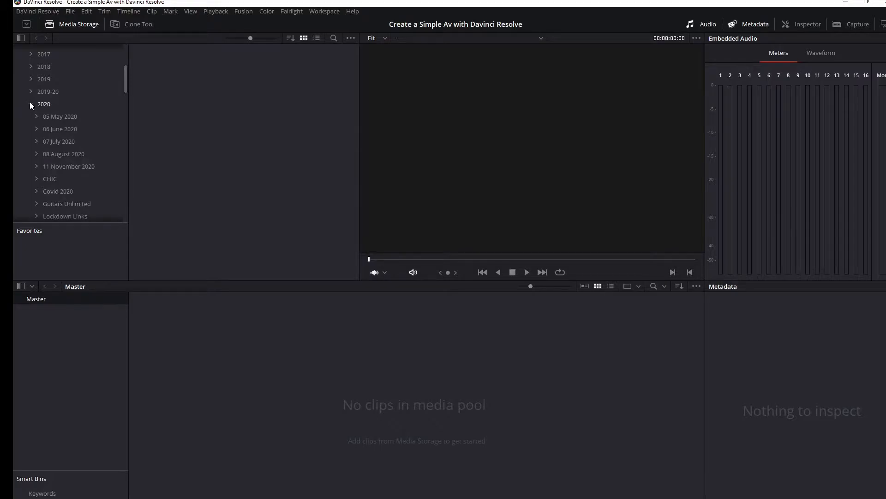
pyautogui.click(37, 166)
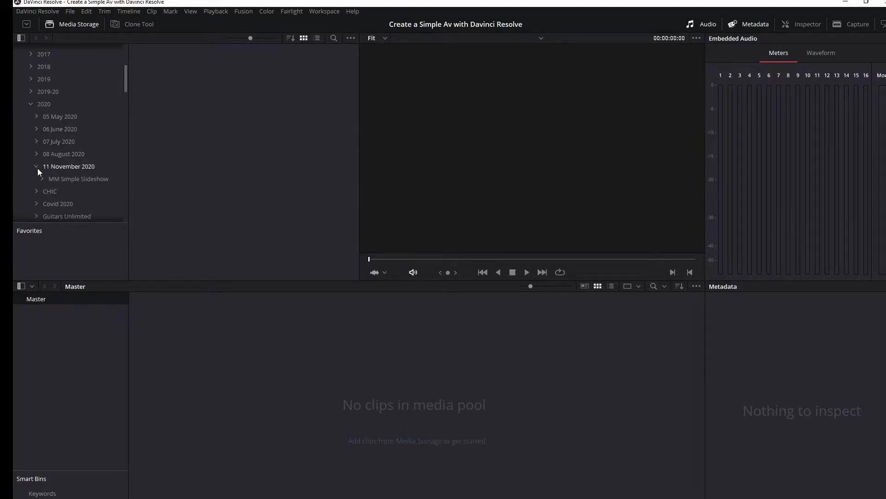
pyautogui.click(41, 178)
pyautogui.click(56, 190)
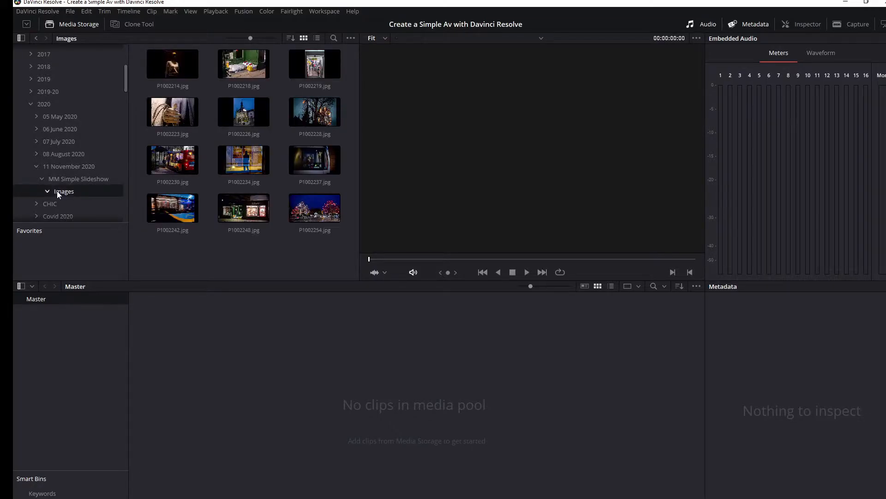
# - Turn Show Individual Frames off and back on twice for the Images folder to compare both listings
pyautogui.click(351, 38)
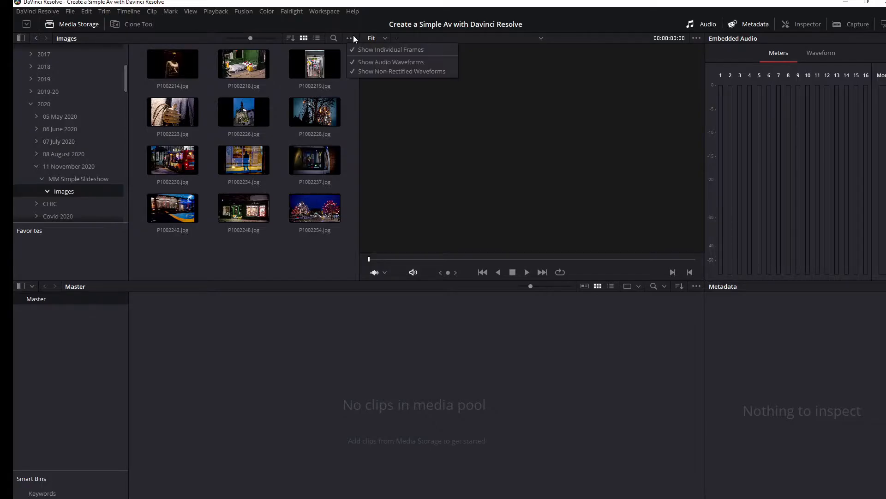
pyautogui.click(389, 48)
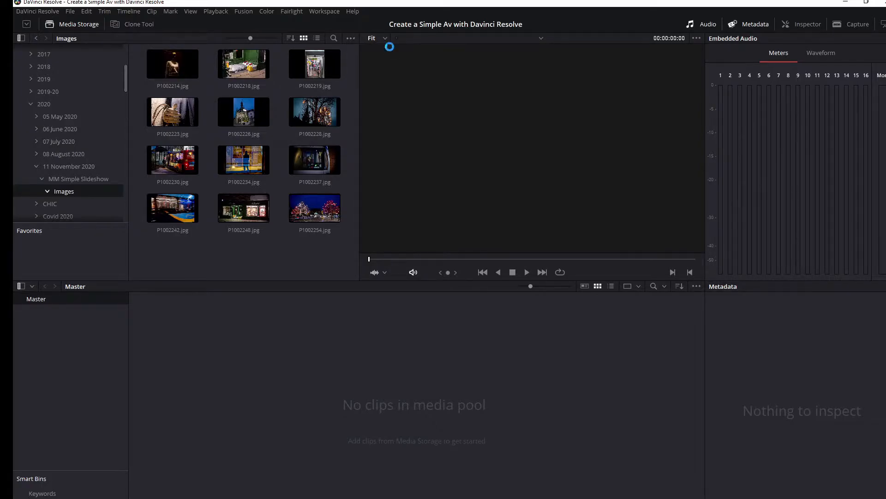
pyautogui.click(351, 38)
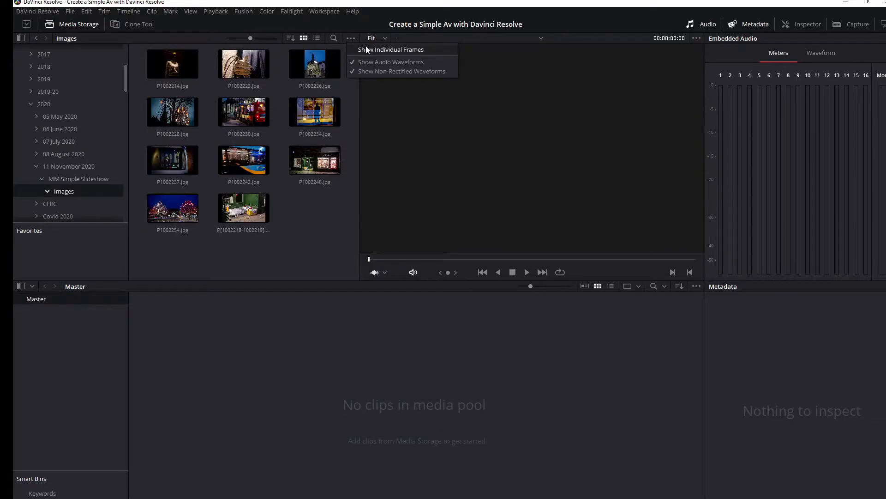
pyautogui.click(358, 50)
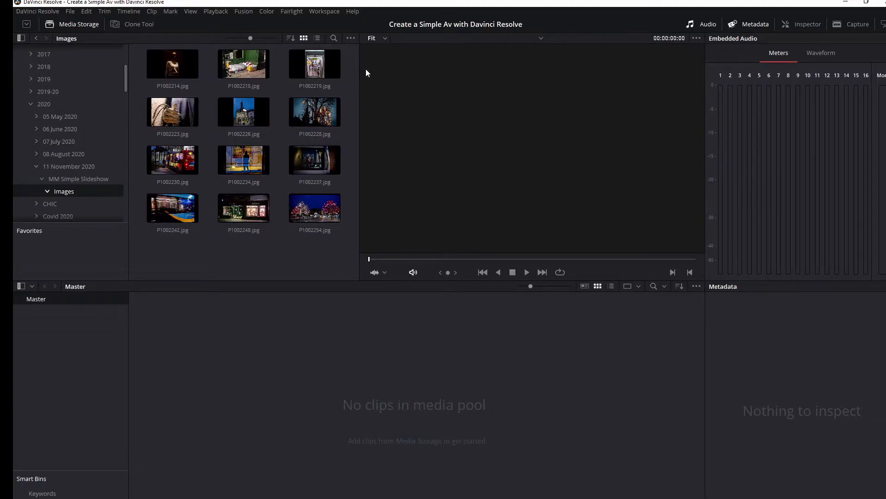
pyautogui.click(350, 39)
pyautogui.click(353, 49)
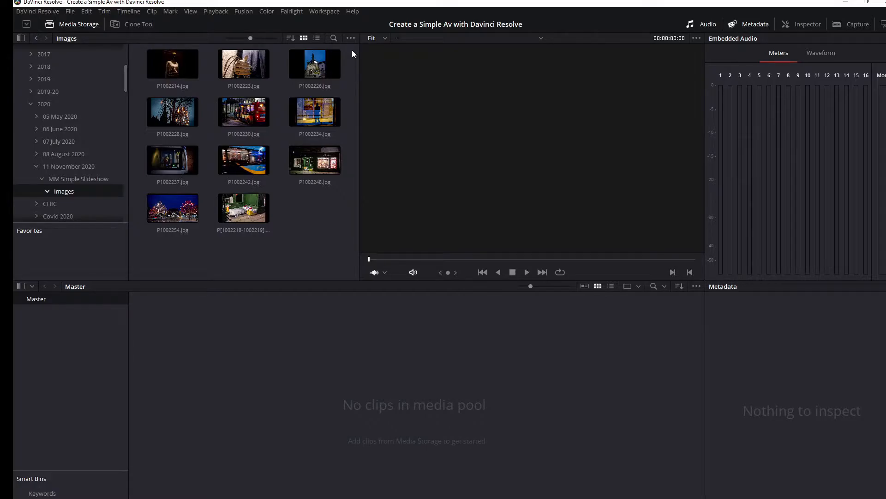
pyautogui.click(351, 38)
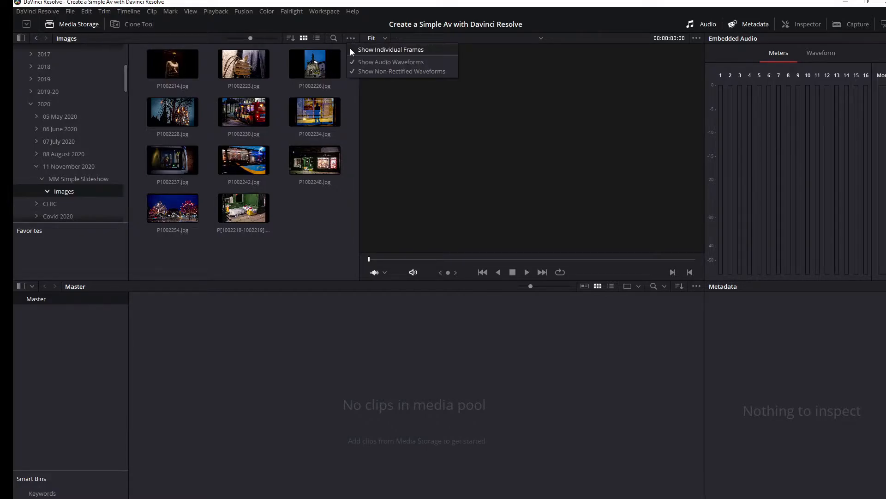
pyautogui.click(350, 49)
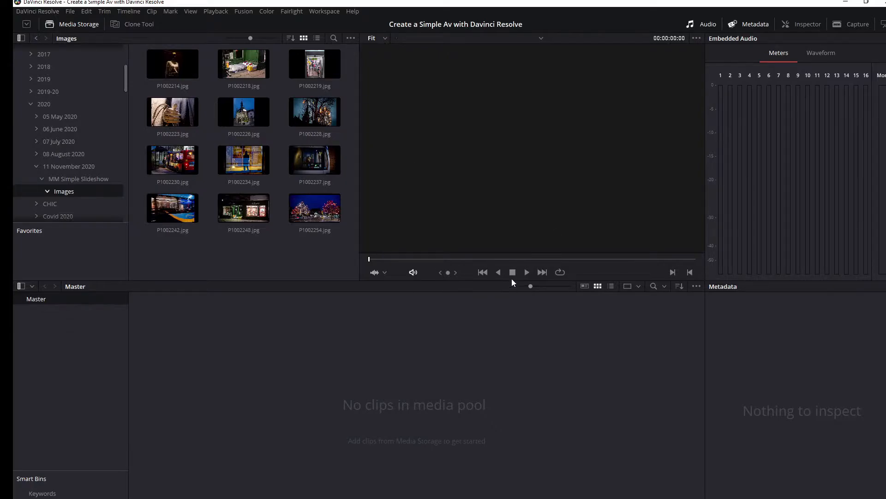
# - Add all the images from P1002214.jpg to P1002254.jpg to the Master bin of the media pool
pyautogui.click(181, 104)
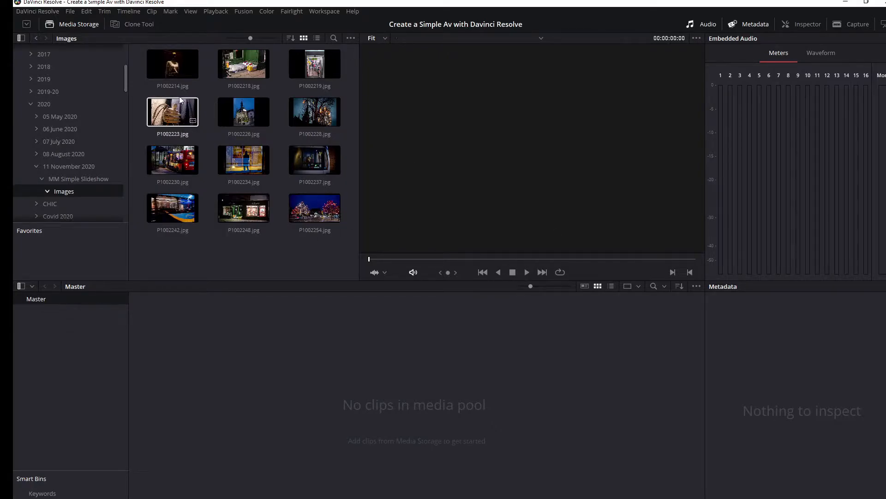
pyautogui.click(172, 73)
pyautogui.keyDown('shift'); pyautogui.click(301, 211); pyautogui.keyUp('shift')
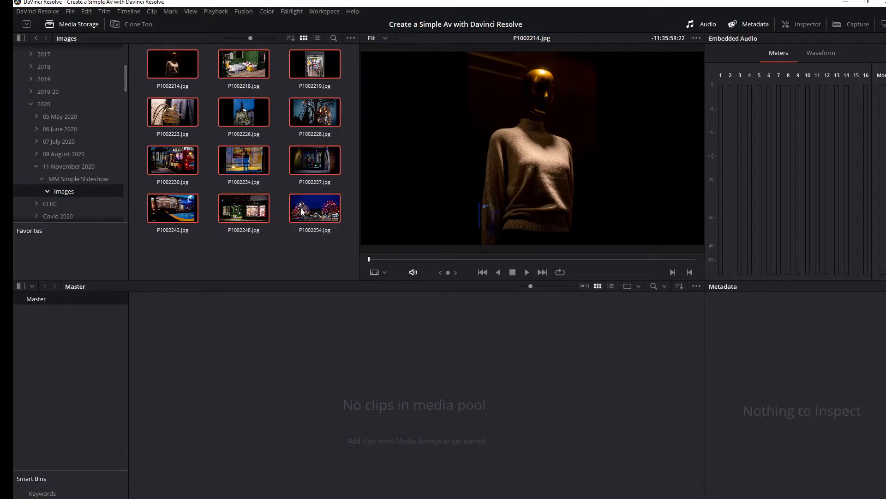
pyautogui.moveTo(307, 208); pyautogui.dragTo(389, 399)
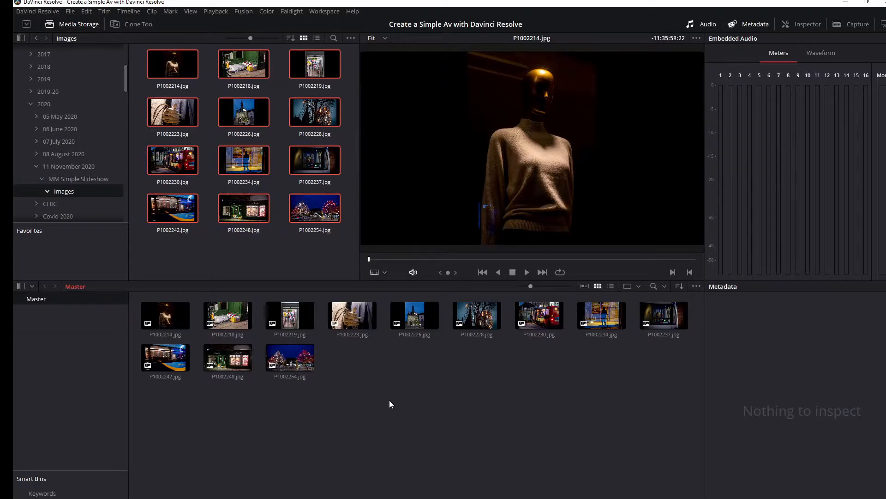
# - Add the music file Aitua_-_01_-_Wings_-_I_Andante.mp3 from the MM Simple Slideshow folder to the media pool
pyautogui.click(94, 180)
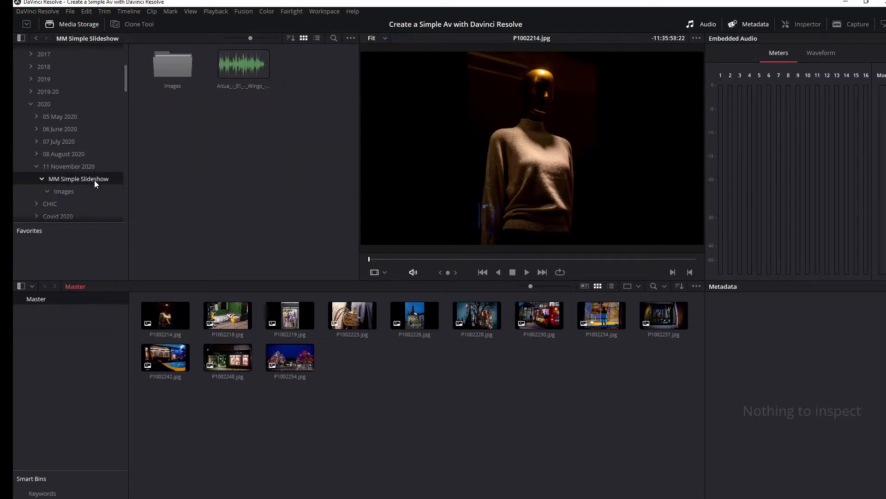
pyautogui.click(240, 59)
pyautogui.moveTo(239, 58); pyautogui.dragTo(372, 381)
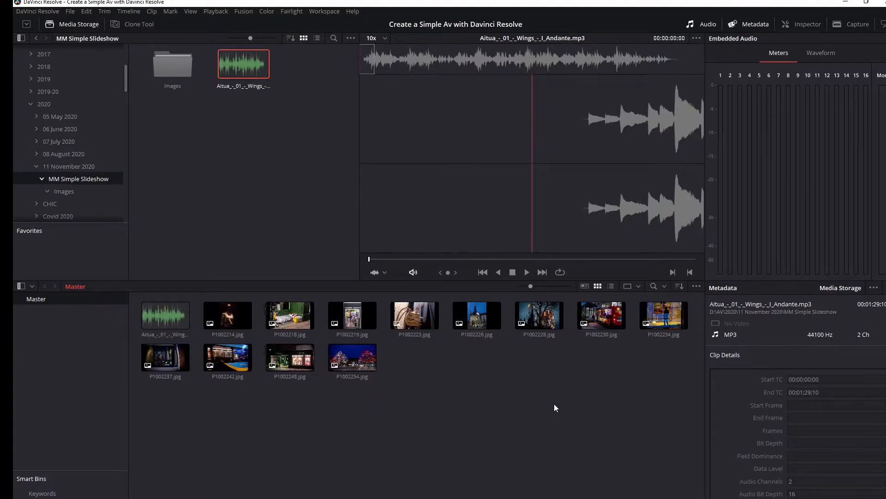
# - Switch to the Edit page and look through the imported clips in the media pool
pyautogui.hotkey('shift', '4')
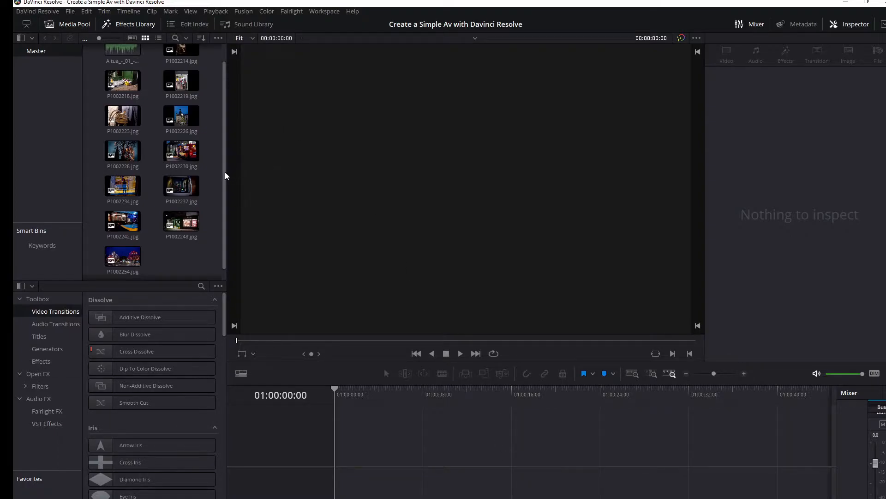
pyautogui.moveTo(226, 175); pyautogui.dragTo(223, 154)
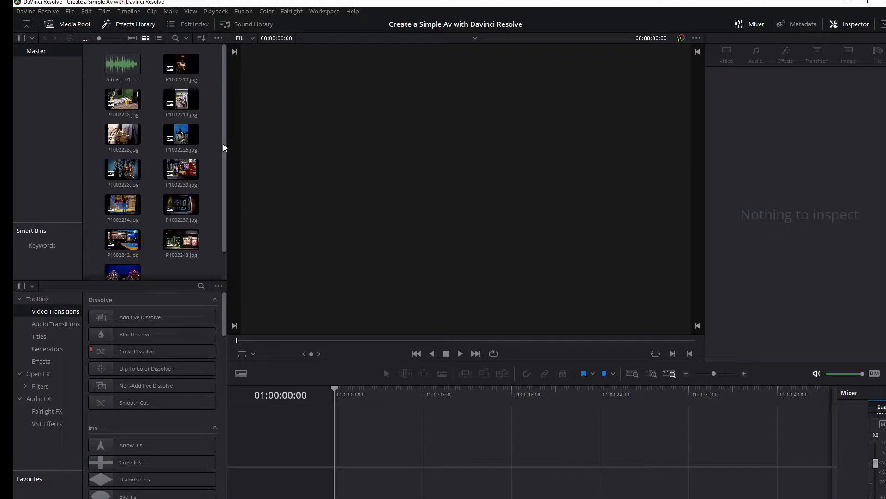
pyautogui.moveTo(225, 147)
pyautogui.mouseDown()
pyautogui.moveTo(225, 207)
pyautogui.moveTo(231, 149)
pyautogui.mouseUp()
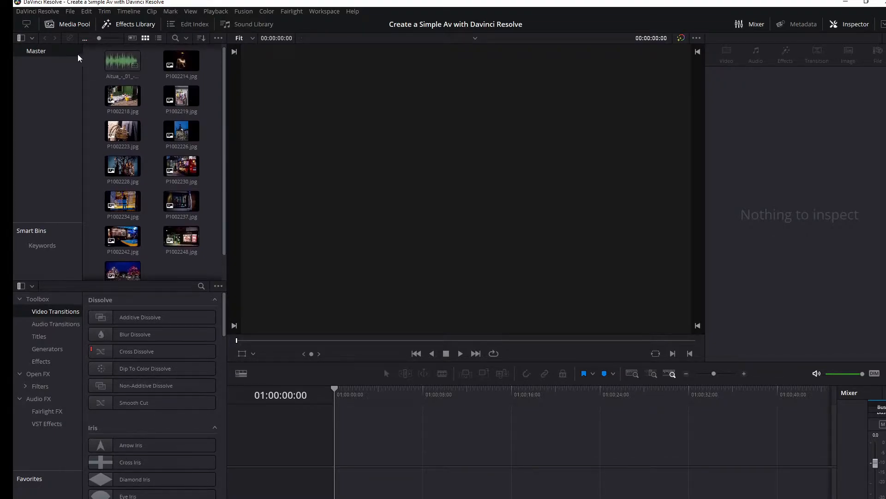
# - Review the user preferences, set the standard generator duration to 6.5 seconds in the Editing settings, and save them
pyautogui.click(51, 13)
pyautogui.click(48, 56)
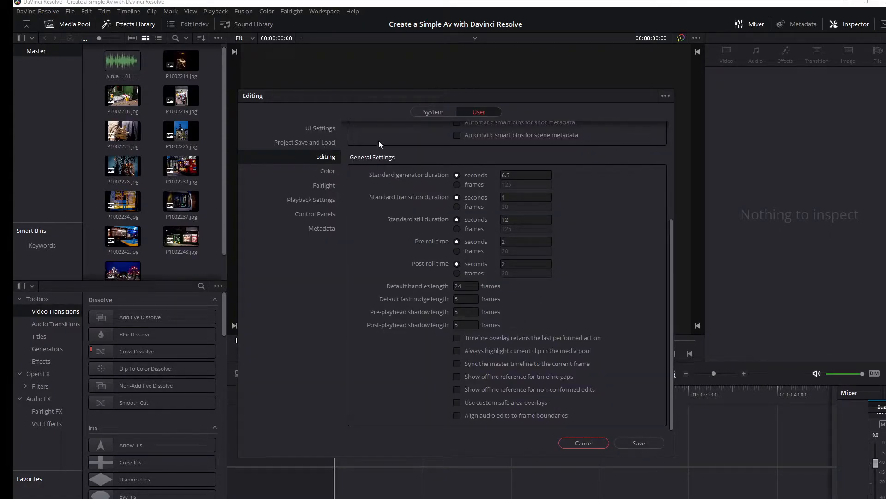
pyautogui.click(320, 130)
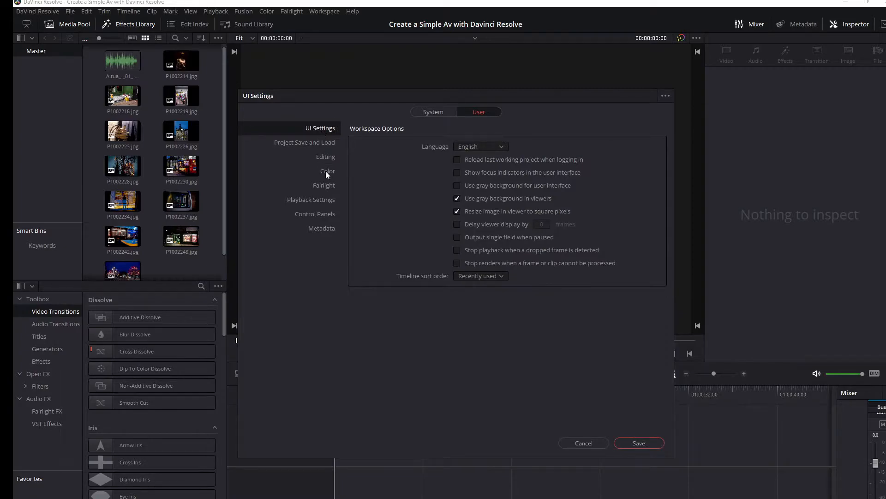
pyautogui.click(327, 157)
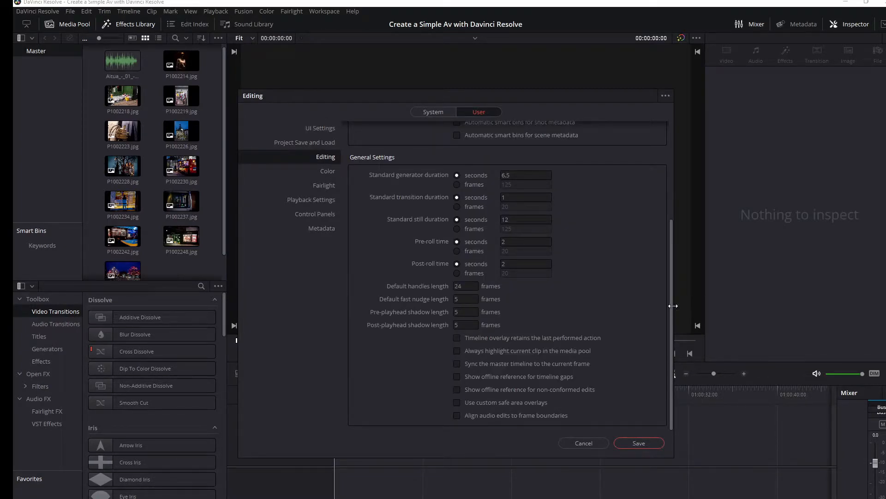
pyautogui.moveTo(671, 311); pyautogui.dragTo(672, 187)
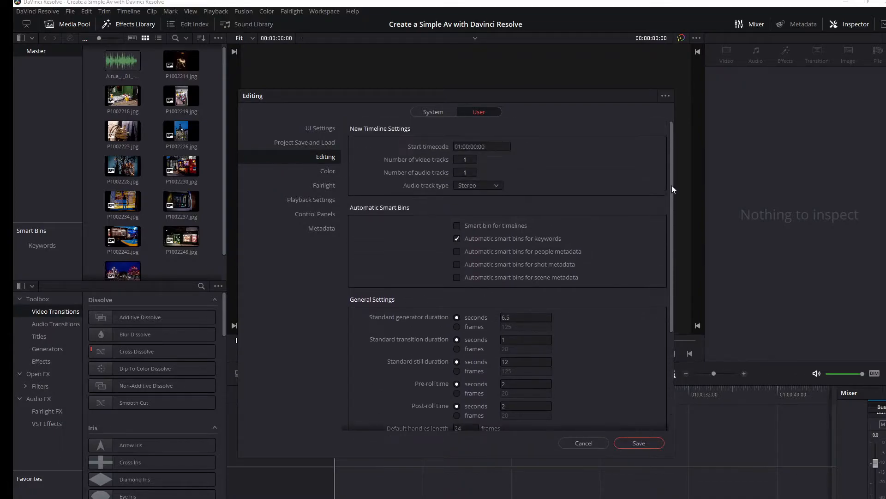
pyautogui.click(516, 315)
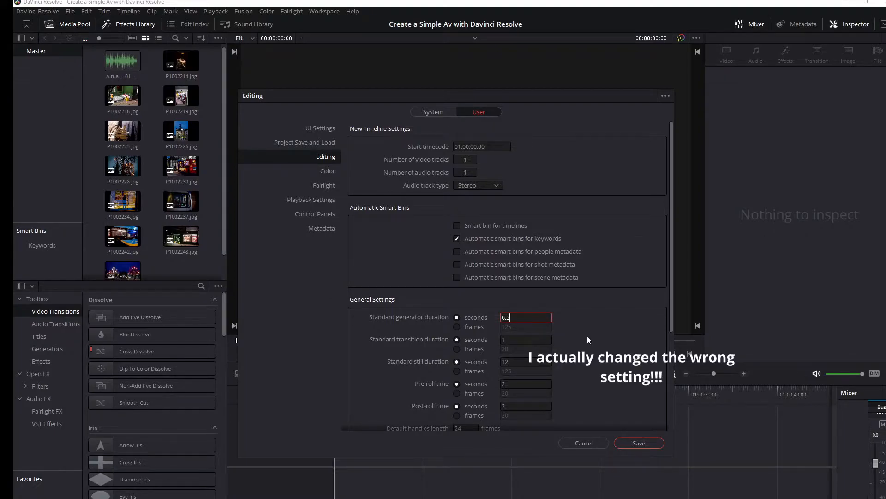
pyautogui.click(639, 442)
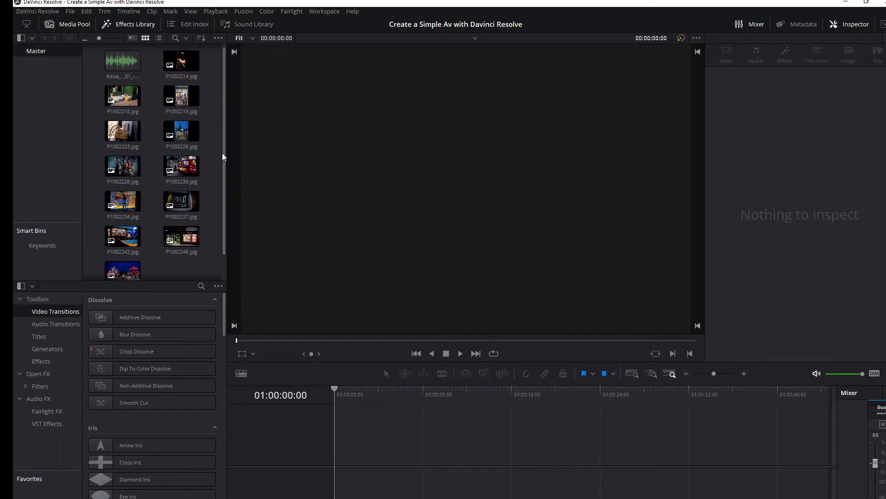
# - Build a timeline with the twelve images end to end on Video 1, P1002254.jpg first and P1002226.jpg last, and the Aitua music on Audio 1
pyautogui.moveTo(122, 270); pyautogui.dragTo(342, 447)
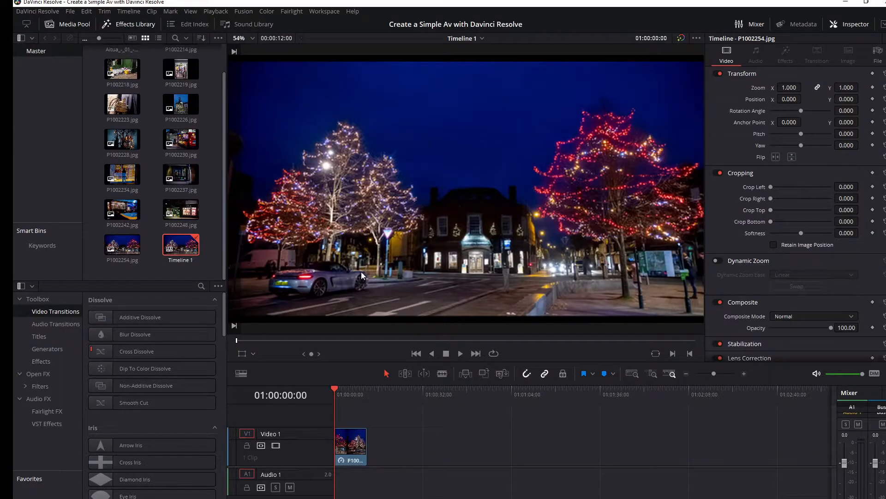
pyautogui.moveTo(224, 160)
pyautogui.mouseDown()
pyautogui.moveTo(223, 144)
pyautogui.moveTo(224, 168)
pyautogui.mouseUp()
pyautogui.moveTo(181, 210); pyautogui.dragTo(374, 444)
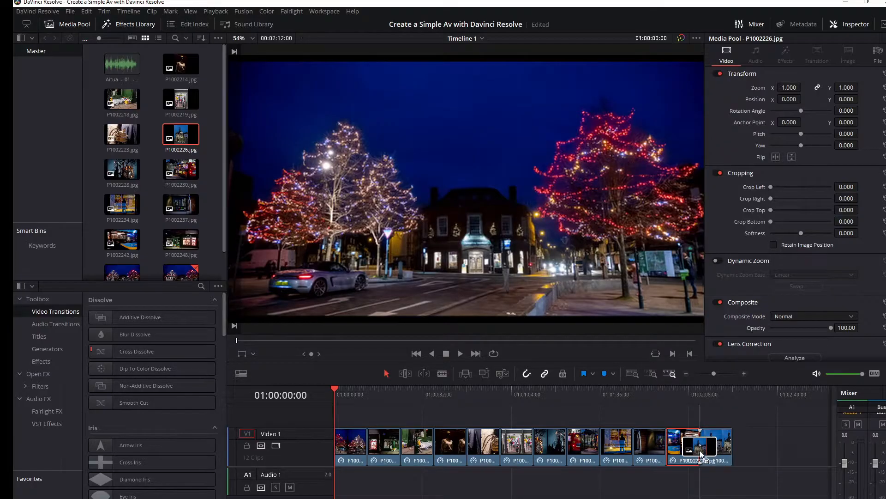
pyautogui.click(682, 443)
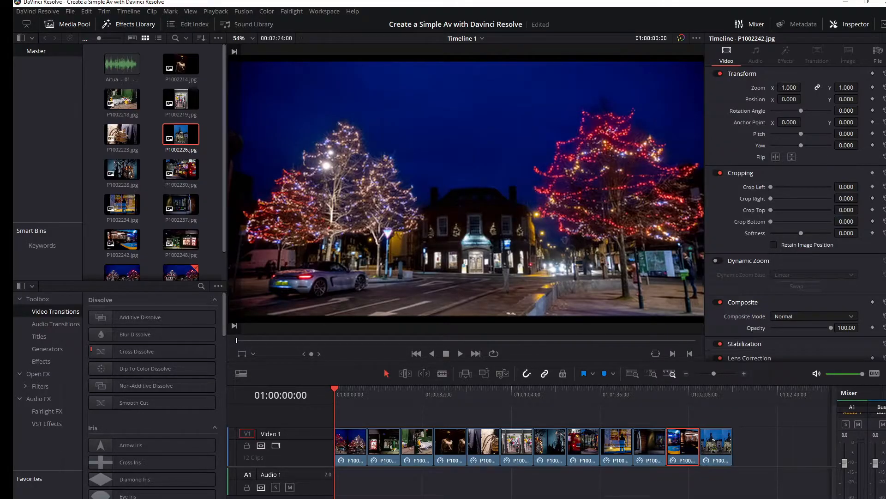
pyautogui.hotkey('ctrl', 's')
pyautogui.moveTo(121, 66); pyautogui.dragTo(341, 489)
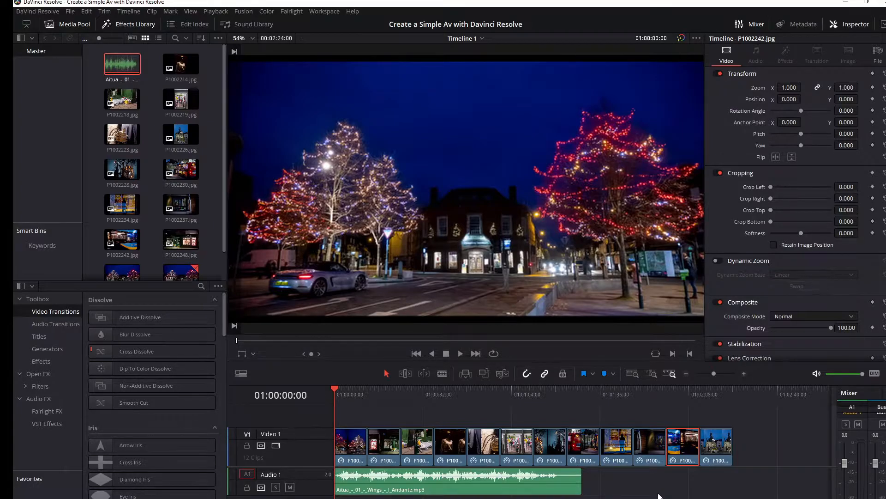
# - Shorten all twelve image clips on Video 1 together to about 7 seconds each with Change Clip Duration
pyautogui.click(357, 448)
pyautogui.hotkey('ctrl', 'd')
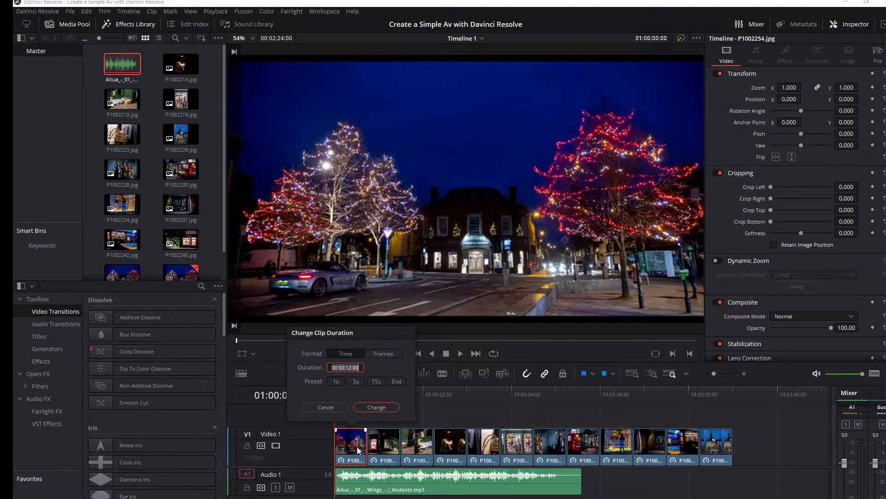
pyautogui.click(325, 407)
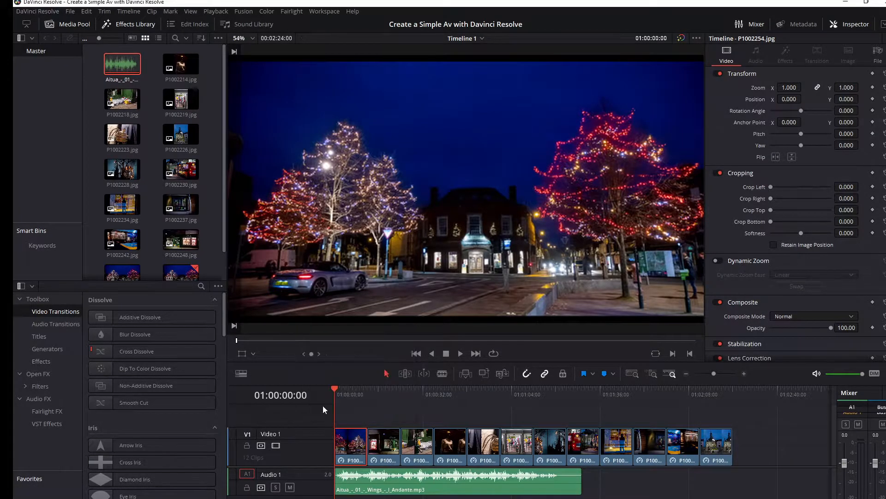
pyautogui.keyDown('shift'); pyautogui.click(718, 447); pyautogui.keyUp('shift')
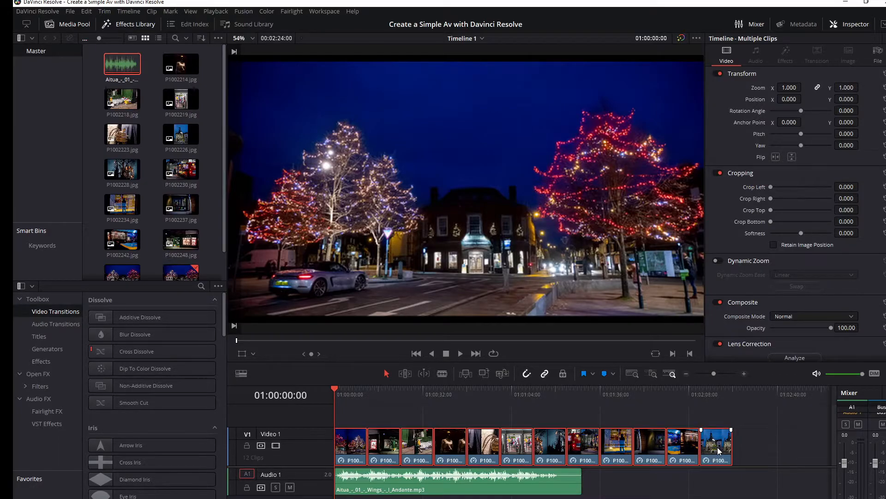
pyautogui.hotkey('ctrl', 'd')
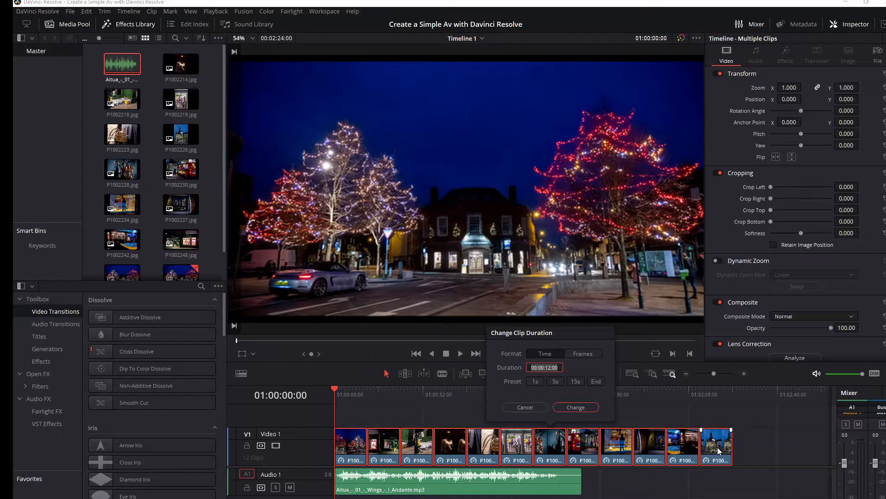
pyautogui.press('Right')
pyautogui.press('BackSpace')
pyautogui.press('BackSpace')
pyautogui.write('6')
pyautogui.press('BackSpace')
pyautogui.write('3')
pyautogui.press('Return')
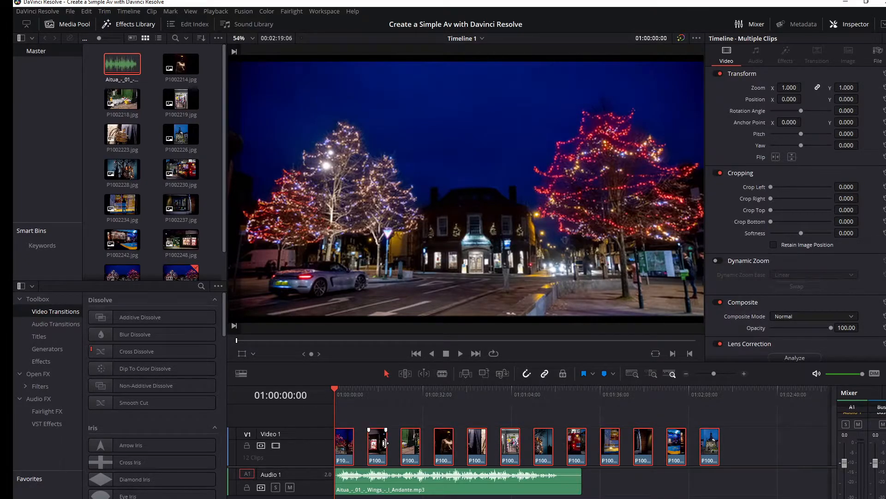
# - Close the gaps on Video 1 by moving each image clip back against the end of the preceding one
pyautogui.click(404, 402)
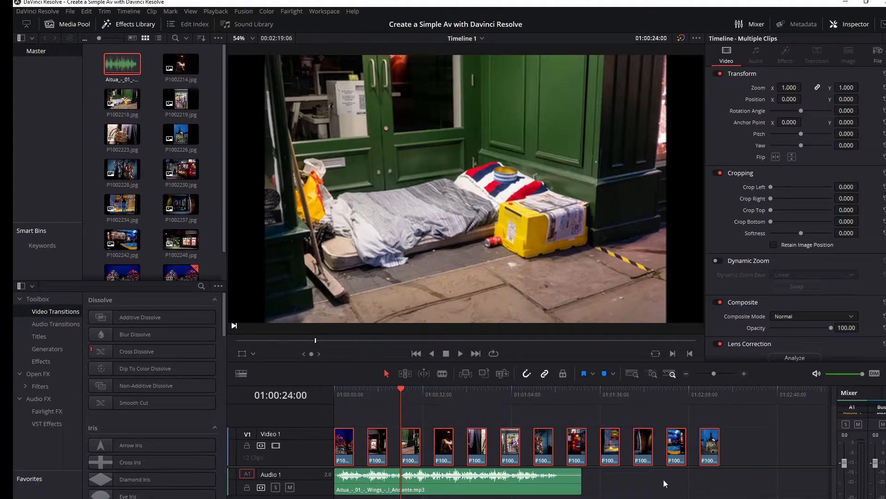
pyautogui.click(564, 488)
pyautogui.moveTo(381, 448)
pyautogui.mouseDown()
pyautogui.moveTo(368, 447)
pyautogui.moveTo(387, 447)
pyautogui.mouseUp()
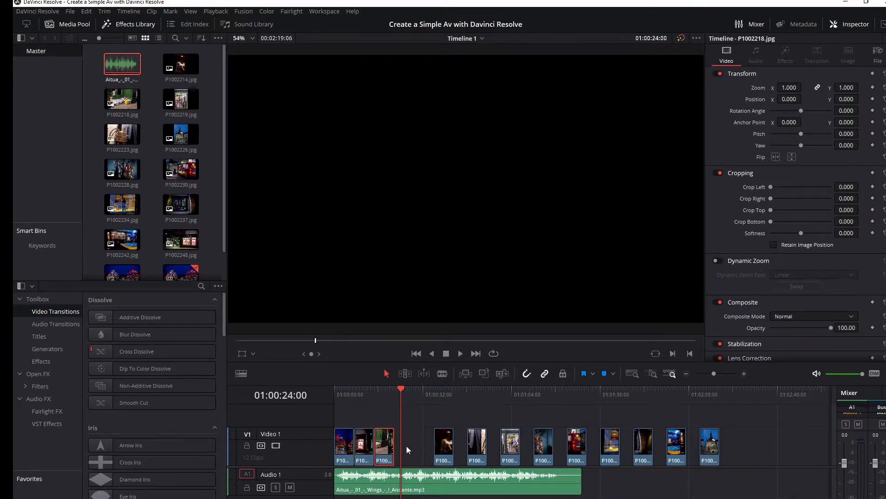
pyautogui.moveTo(440, 448); pyautogui.dragTo(401, 449)
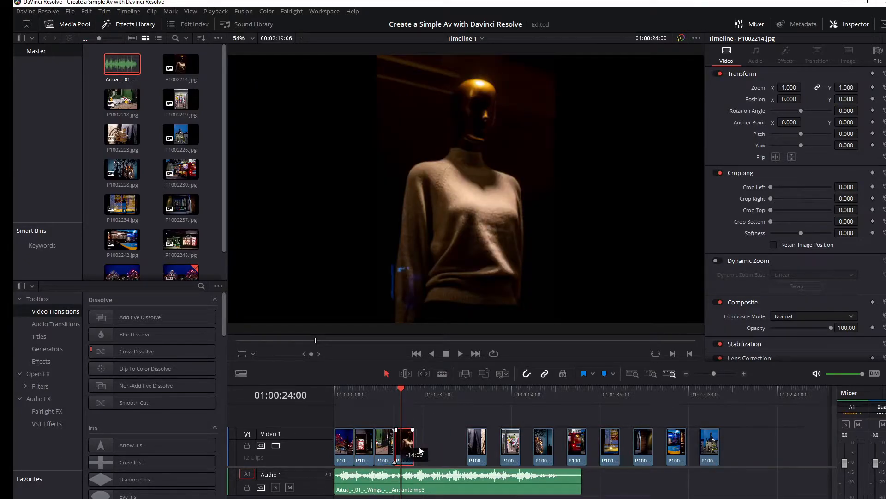
pyautogui.moveTo(478, 449); pyautogui.dragTo(426, 453)
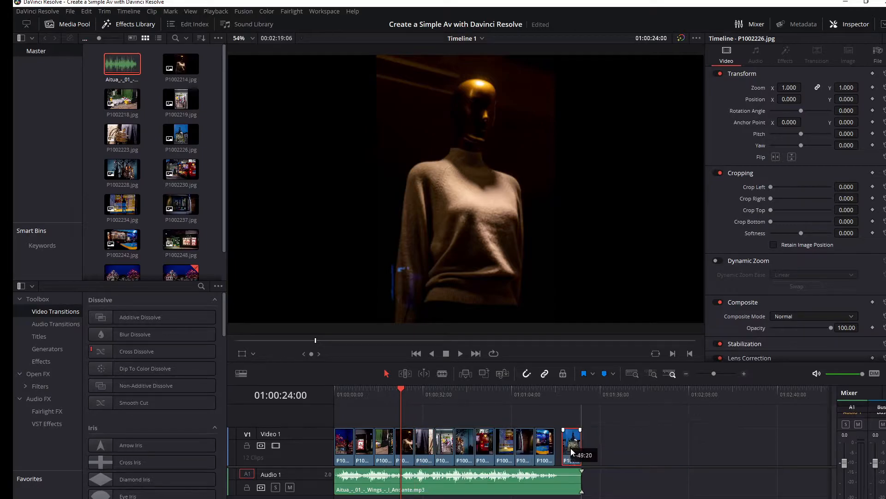
pyautogui.moveTo(571, 449); pyautogui.dragTo(567, 448)
pyautogui.click(635, 445)
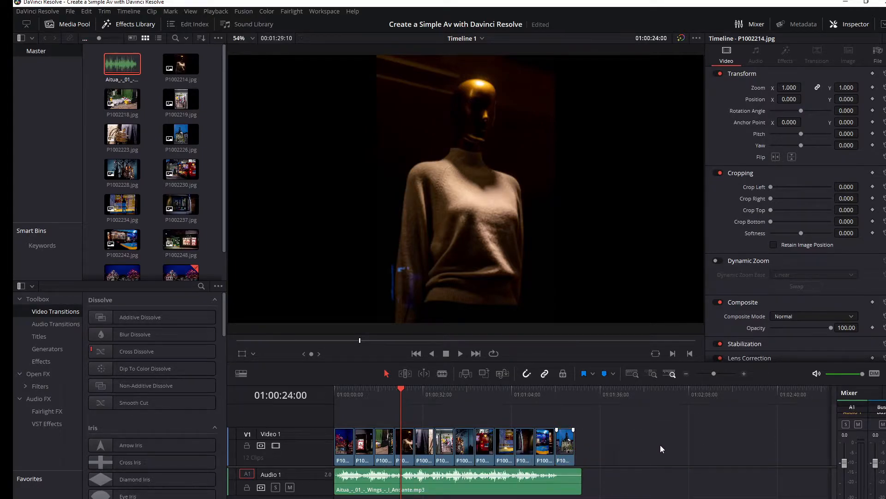
# - Play the timeline from the beginning through the first few images to check the slideshow against the music
pyautogui.click(744, 373)
pyautogui.click(744, 373)
pyautogui.click(685, 373)
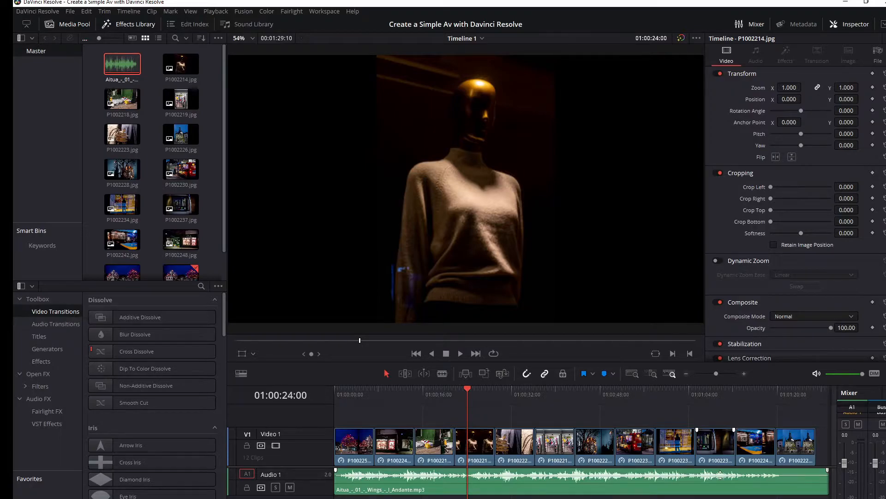
pyautogui.click(460, 353)
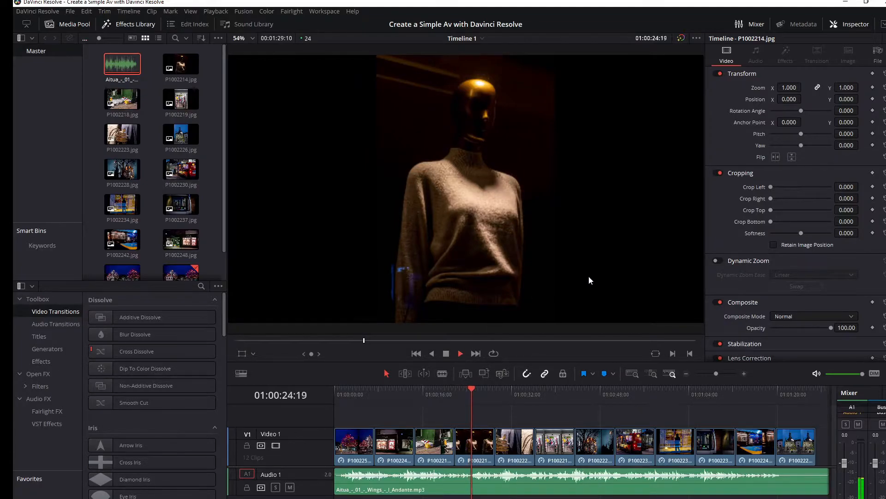
pyautogui.click(446, 353)
pyautogui.click(416, 353)
pyautogui.click(416, 354)
pyautogui.click(416, 353)
pyautogui.click(460, 353)
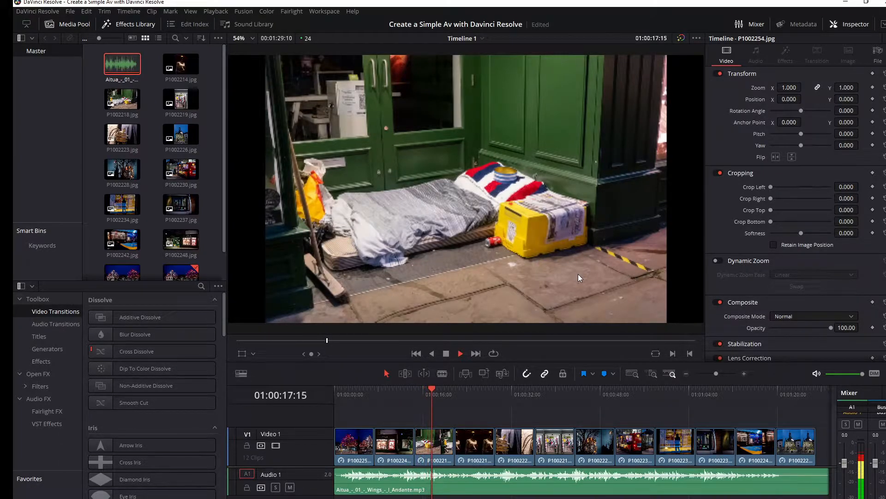
pyautogui.press('space')
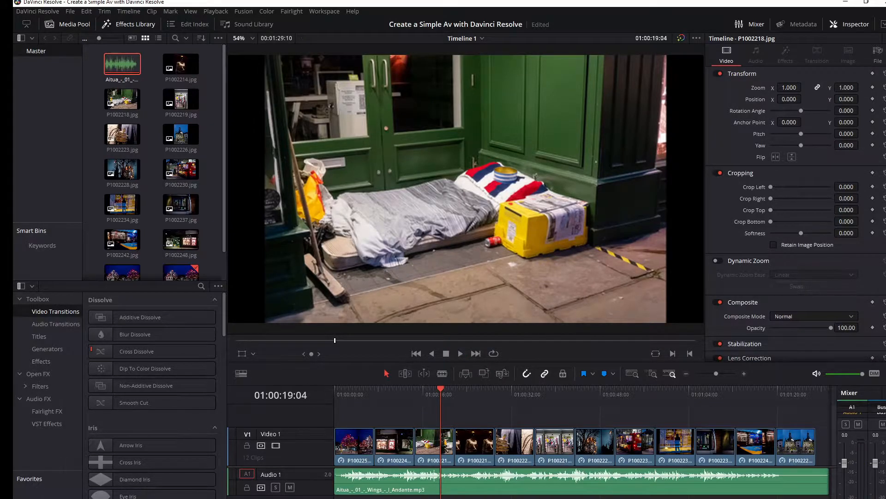
# - Shift all image clips and the music track together about 11 seconds later on the timeline
pyautogui.scroll(-3, 837, 342)
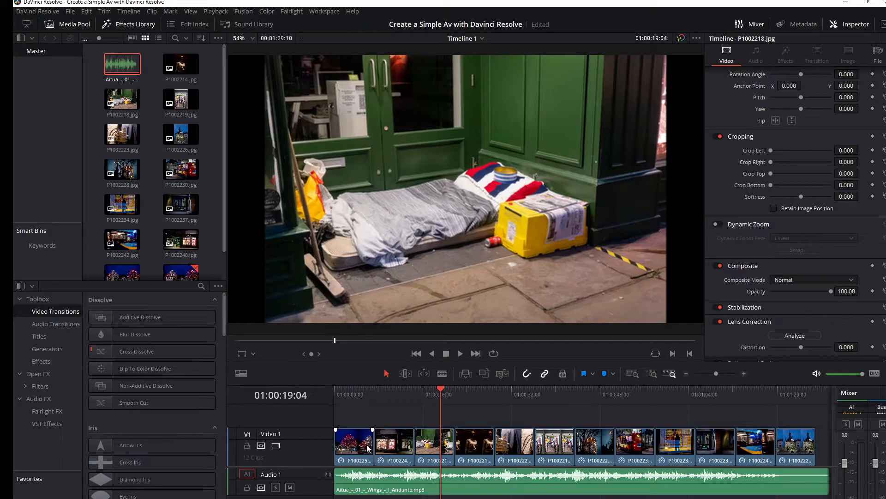
pyautogui.hotkey('ctrl', 'a')
pyautogui.hscroll(3, 368, 447)
pyautogui.moveTo(721, 448); pyautogui.dragTo(782, 452)
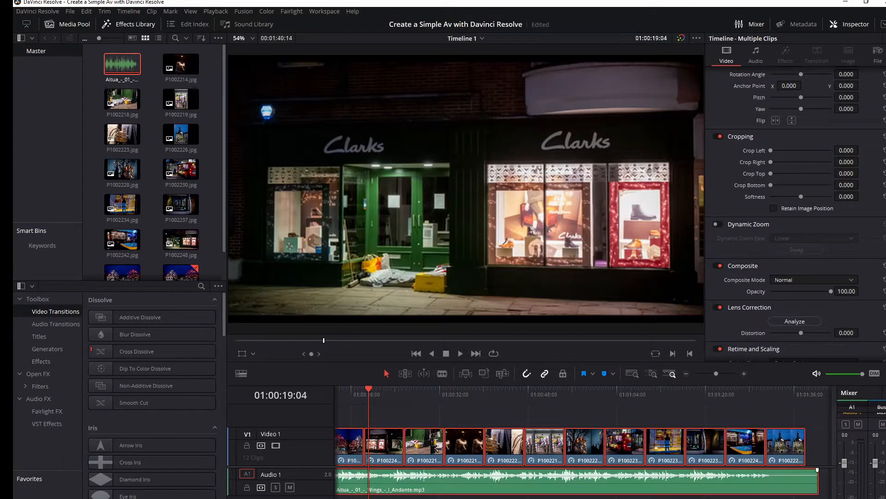
# - Extend P1002254.jpg to begin about 3 seconds before the music, and lengthen the last image to just past the music's end
pyautogui.hscroll(-3, 526, 446)
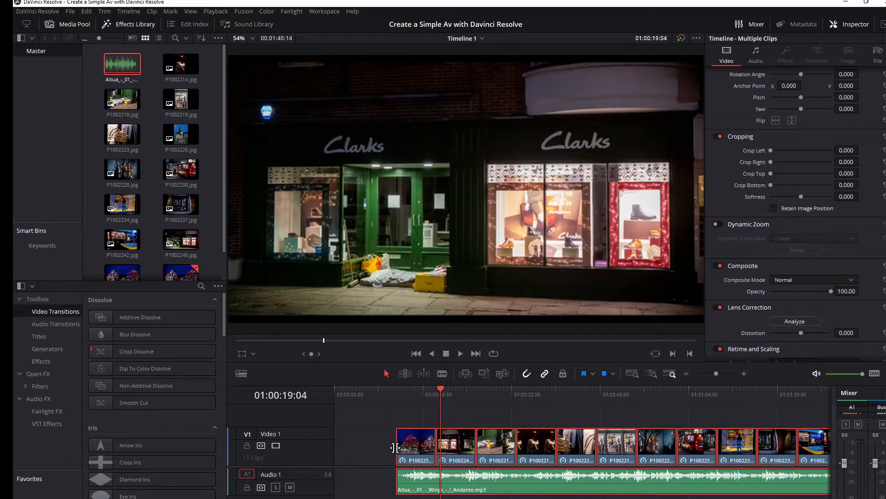
pyautogui.moveTo(395, 446); pyautogui.dragTo(376, 445)
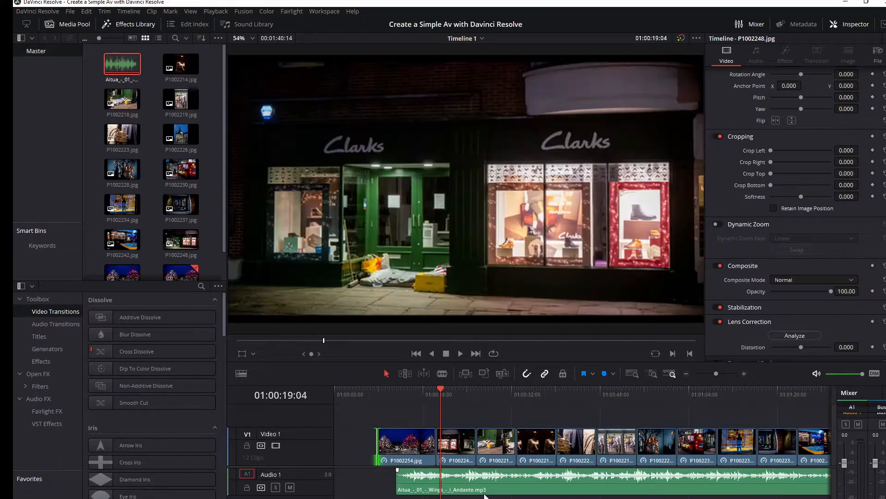
pyautogui.hscroll(12, 613, 486)
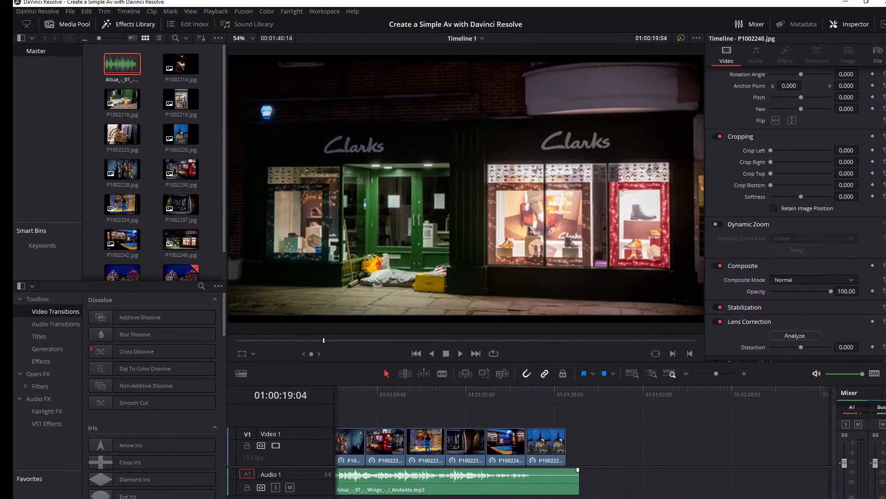
pyautogui.moveTo(566, 445); pyautogui.dragTo(587, 445)
pyautogui.hscroll(-10, 583, 443)
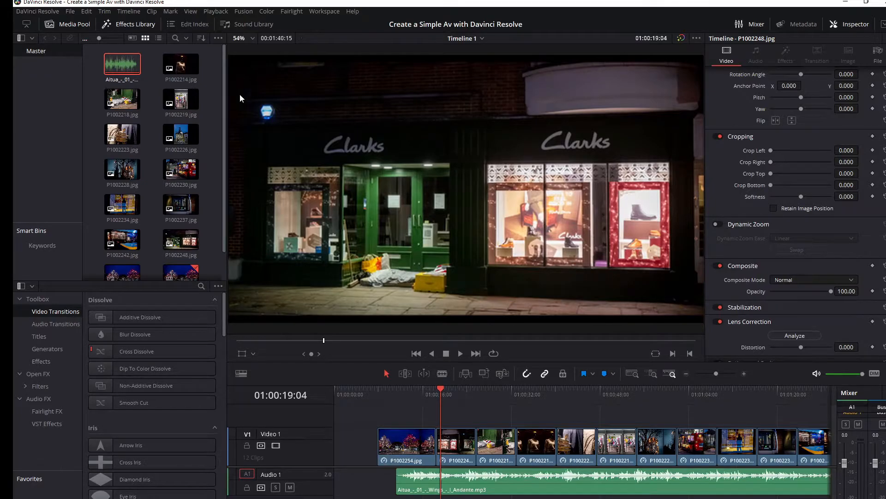
# - Save the project and move all clips together back to the timeline's start, with the playhead at 01:00:00:00
pyautogui.click(73, 13)
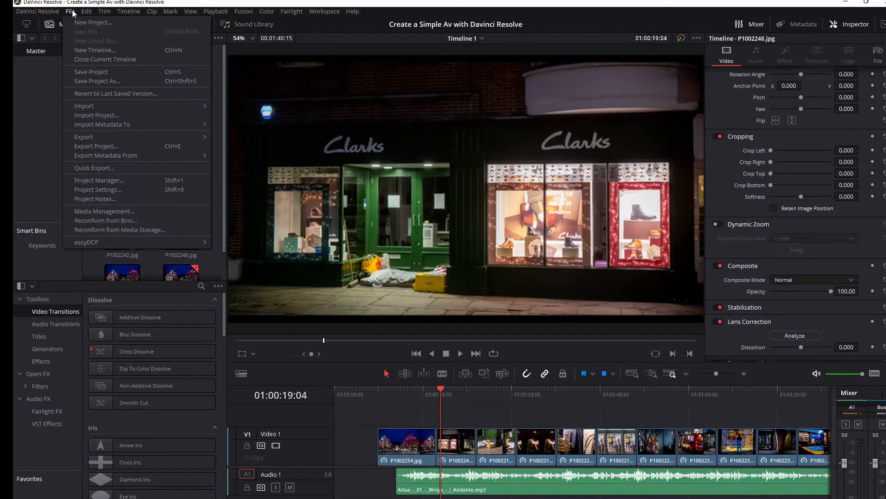
pyautogui.click(89, 72)
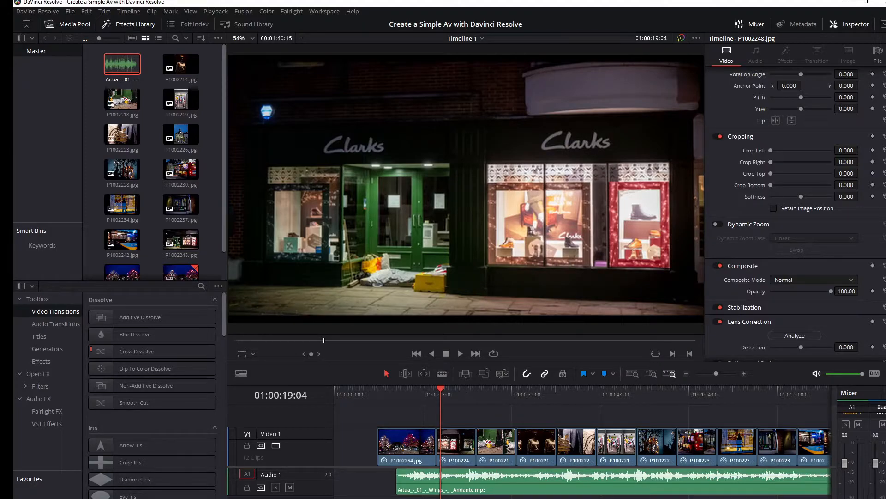
pyautogui.hotkey('ctrl', 'a')
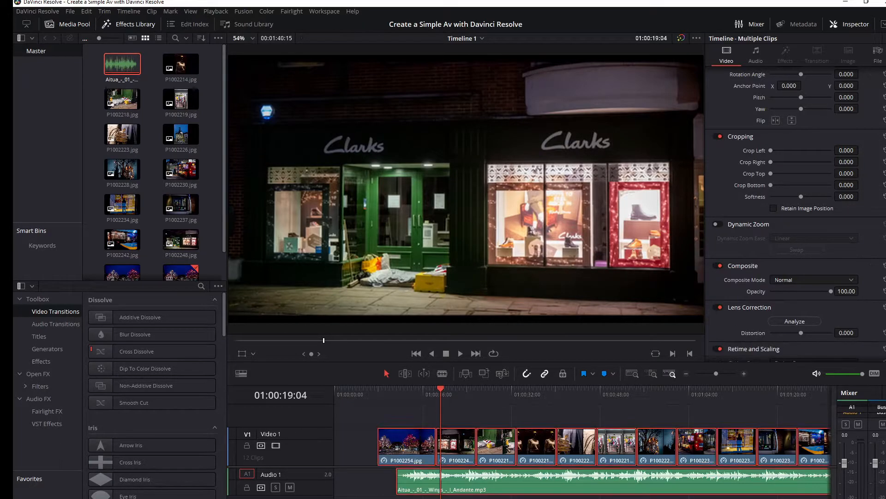
pyautogui.moveTo(416, 447); pyautogui.dragTo(373, 446)
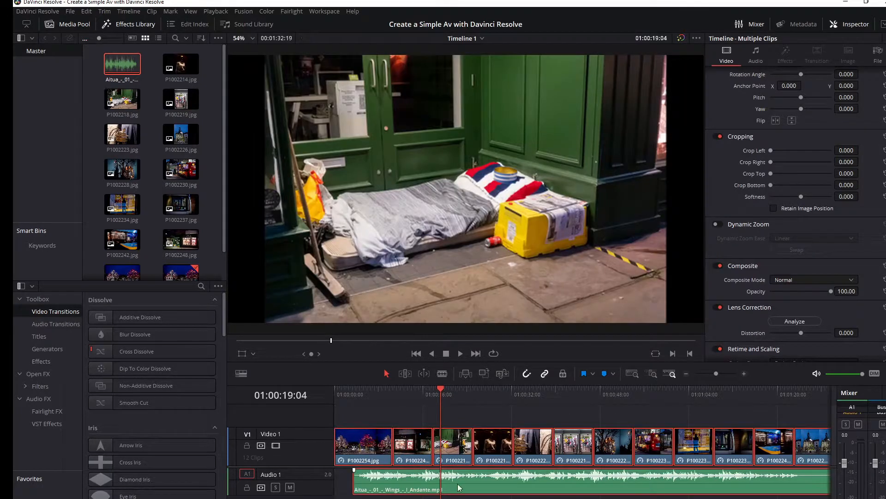
pyautogui.click(335, 389)
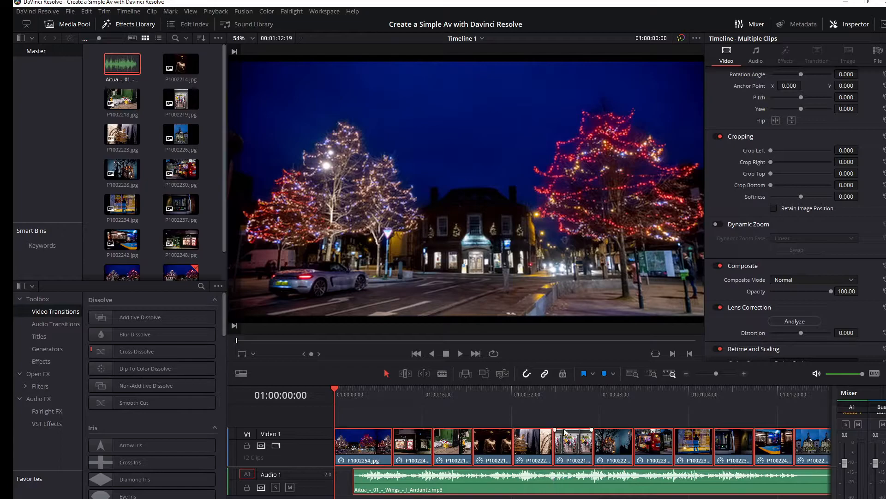
# - Normalize the music track's audio level using Sample Peak Program mode with a target of -9.0 dBFS
pyautogui.click(565, 402)
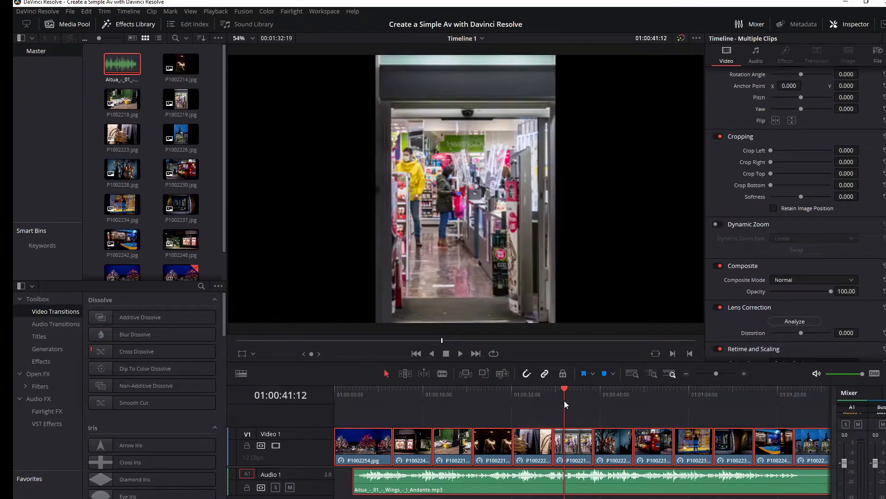
pyautogui.click(517, 481)
pyautogui.rightClick(517, 481)
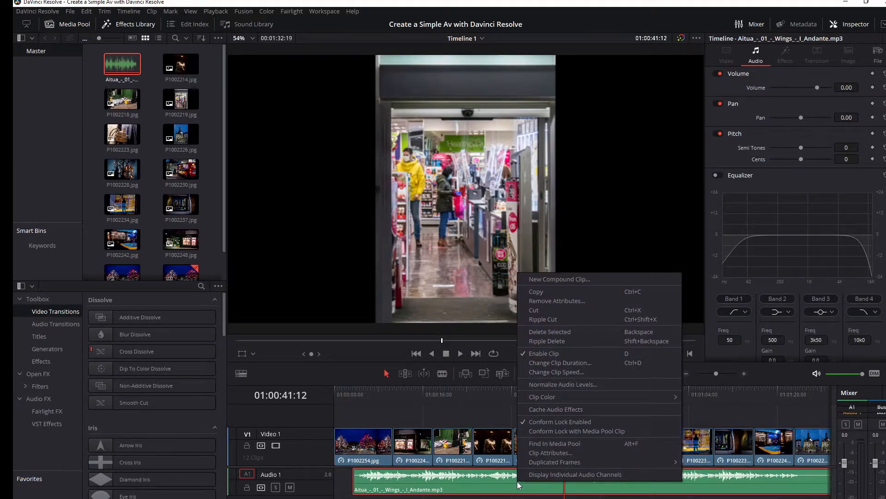
pyautogui.click(580, 385)
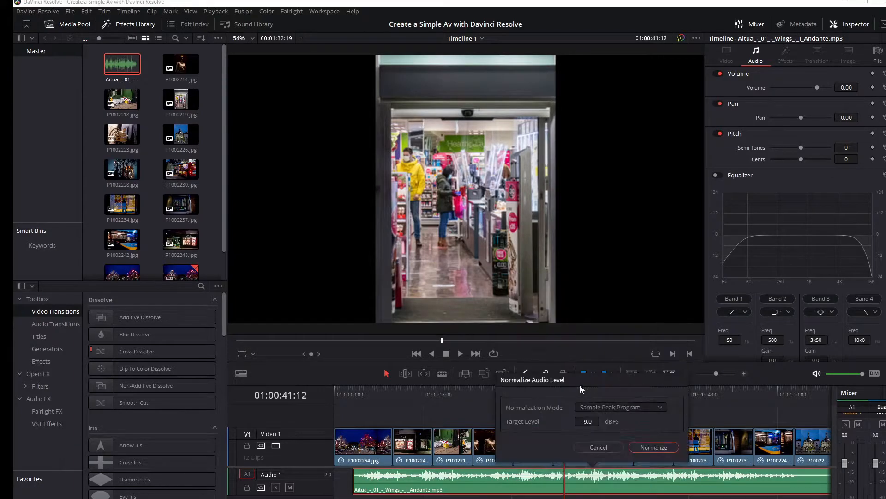
pyautogui.click(658, 448)
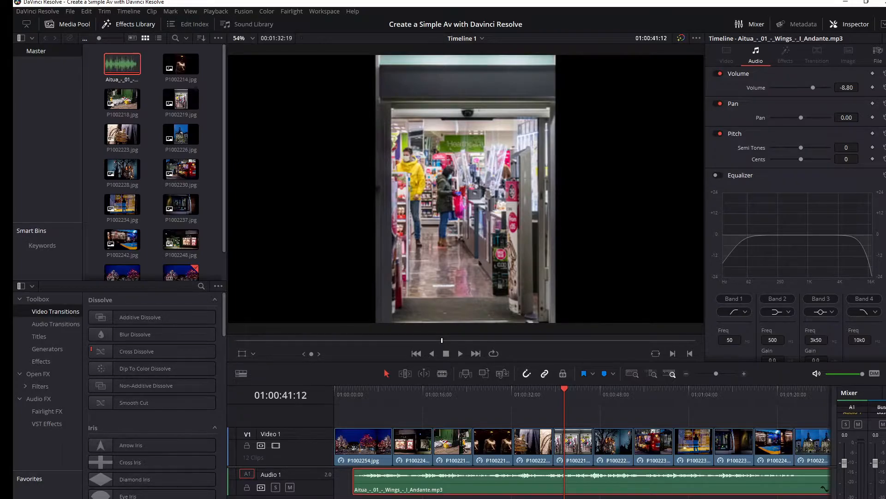
# - Keyframe P1002254.jpg's opacity from 0 at 01:00:00:00 to 100 at 01:00:03:08 to make it fade in
pyautogui.click(368, 448)
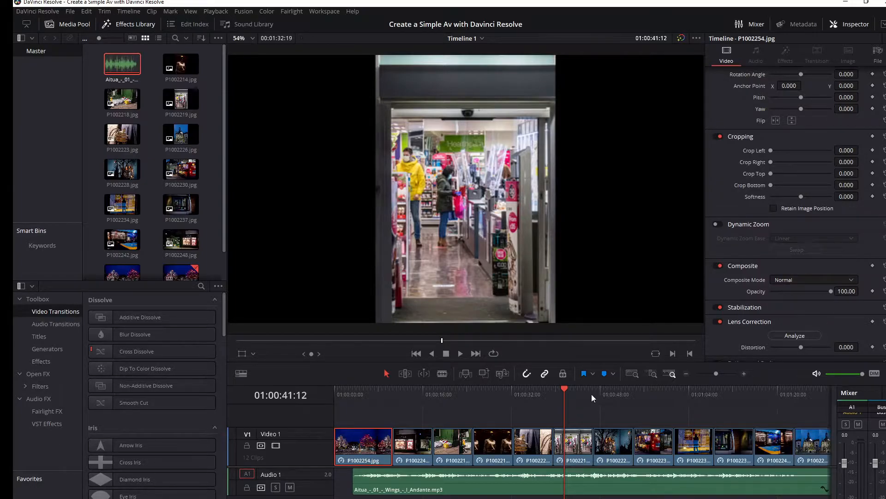
pyautogui.moveTo(564, 387); pyautogui.dragTo(337, 392)
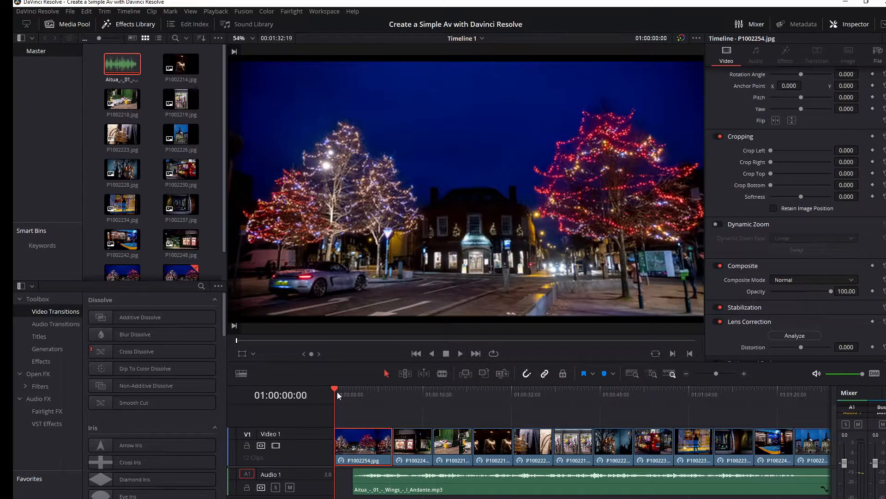
pyautogui.click(873, 291)
pyautogui.moveTo(831, 291); pyautogui.dragTo(771, 293)
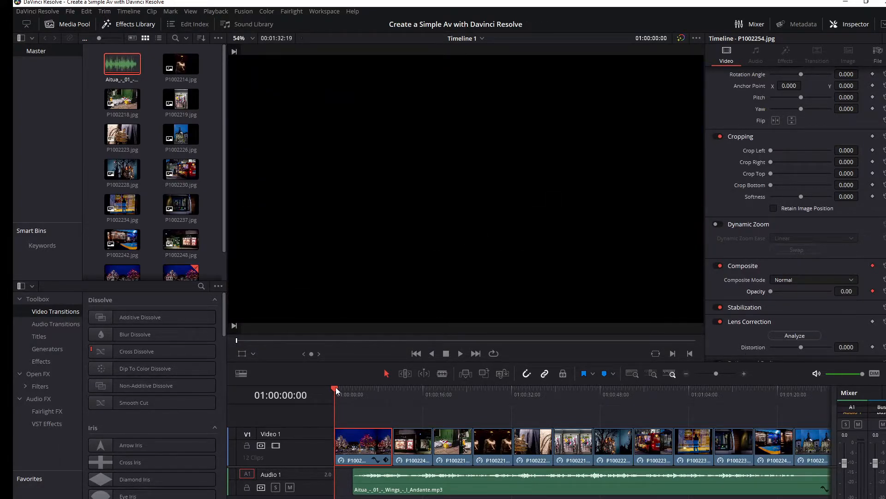
pyautogui.moveTo(337, 387); pyautogui.dragTo(345, 387)
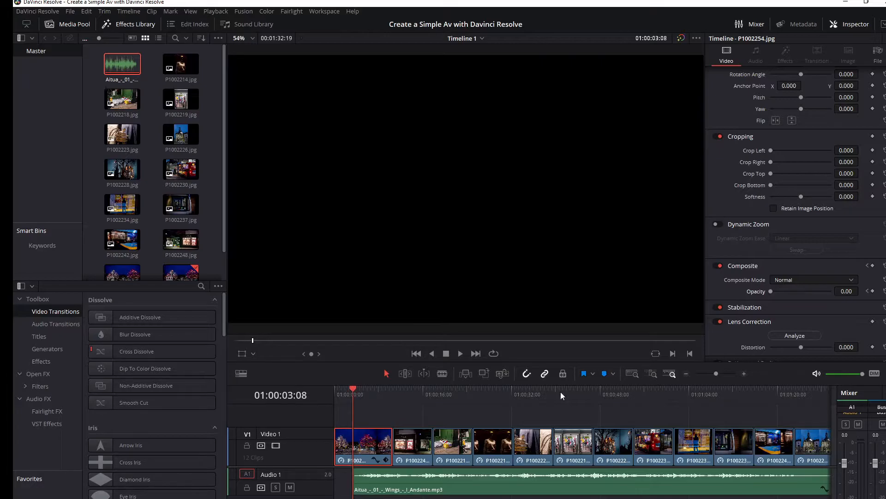
pyautogui.click(771, 291)
pyautogui.moveTo(771, 290); pyautogui.dragTo(773, 290)
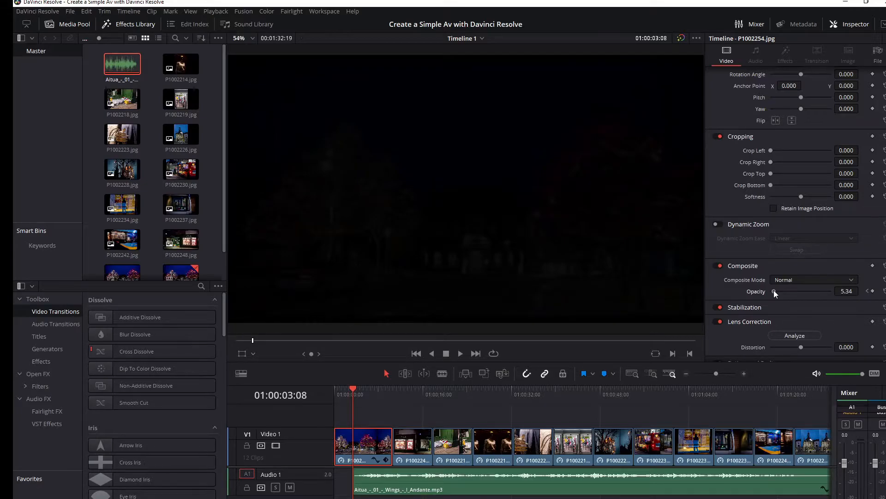
pyautogui.moveTo(773, 290); pyautogui.dragTo(833, 290)
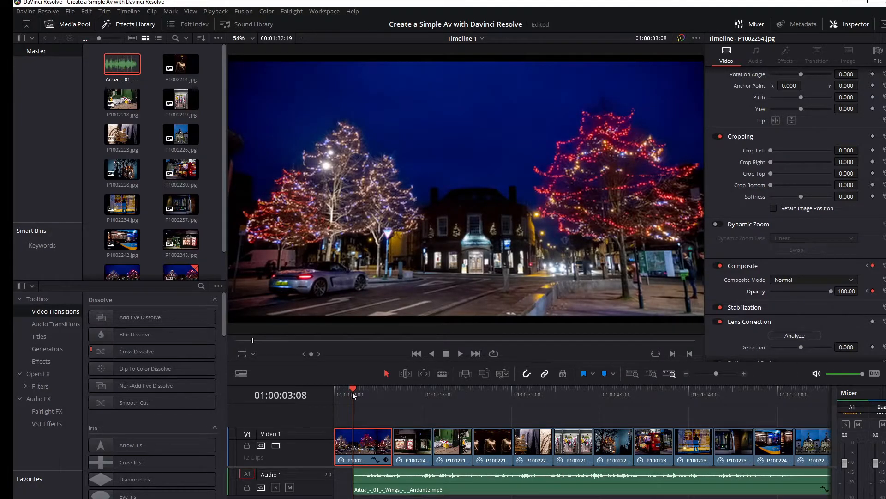
# - Play the timeline from the beginning to check the first image's fade-in against the music
pyautogui.moveTo(353, 387); pyautogui.dragTo(334, 389)
pyautogui.click(460, 354)
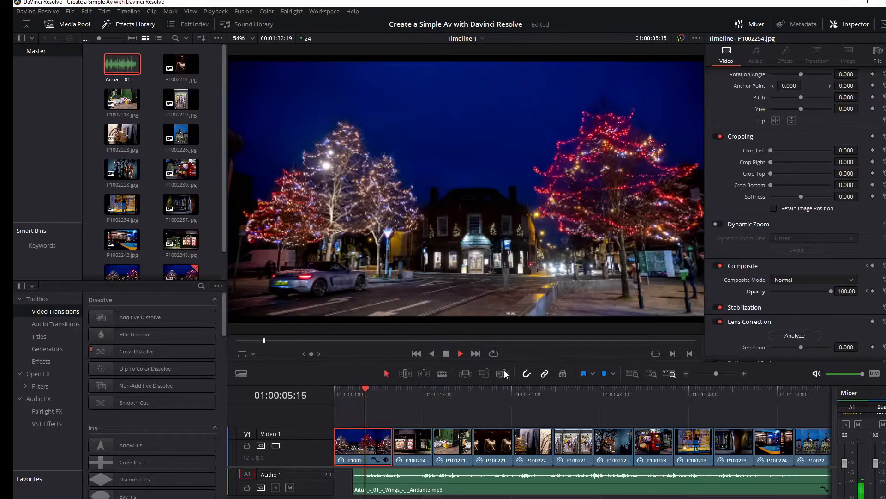
pyautogui.click(446, 354)
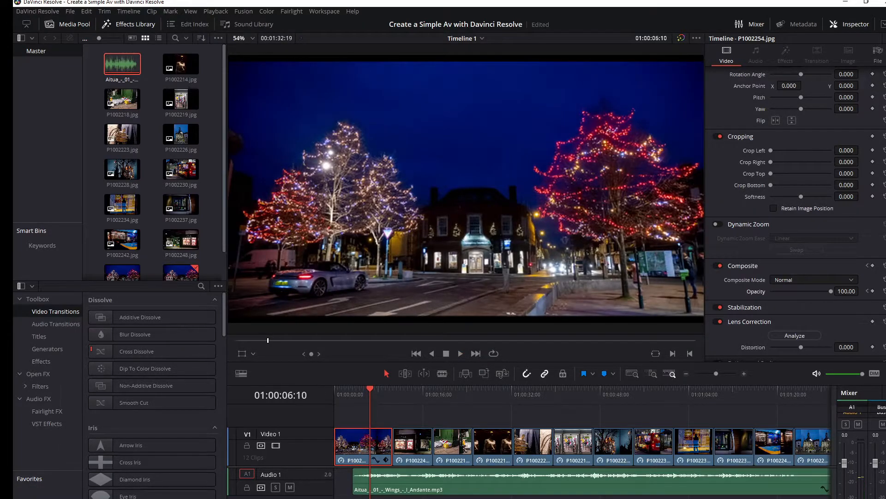
# - Shorten the end of the music clip by about 5 seconds
pyautogui.hscroll(10, 582, 443)
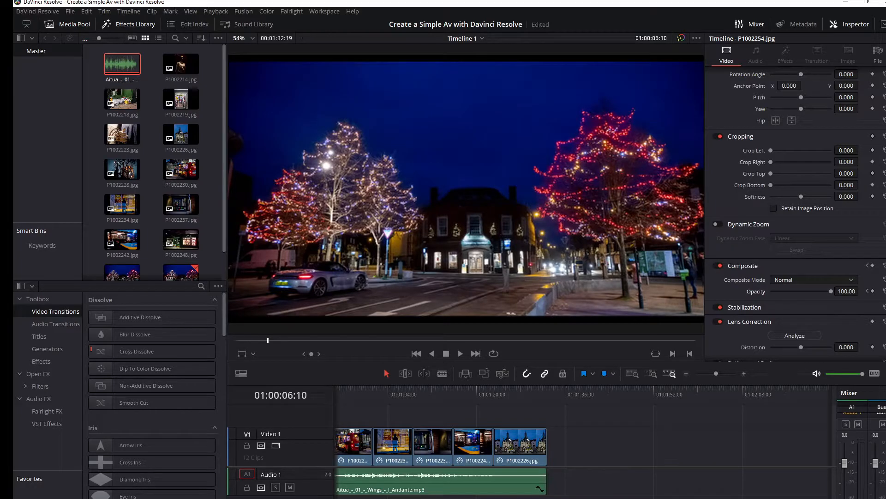
pyautogui.moveTo(545, 477); pyautogui.dragTo(519, 479)
pyautogui.click(566, 484)
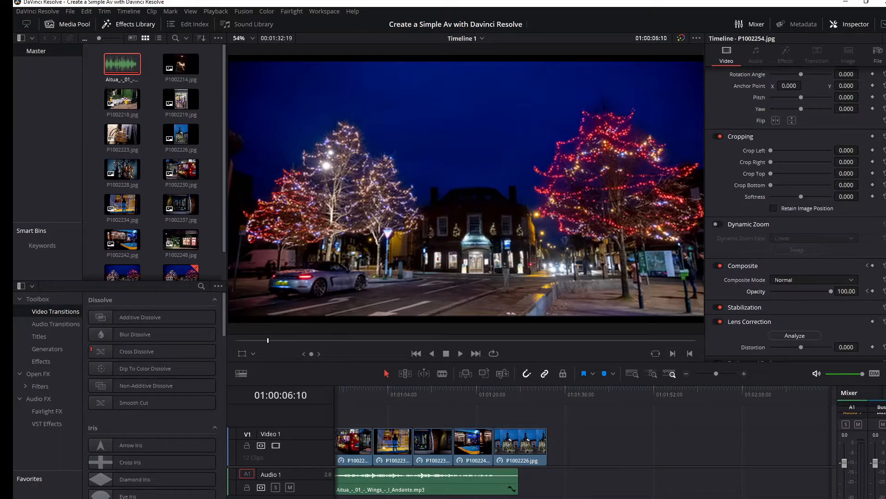
# - Place the playhead at 01:01:27:18 and extend the music clip's end to match the end of the last image
pyautogui.click(521, 388)
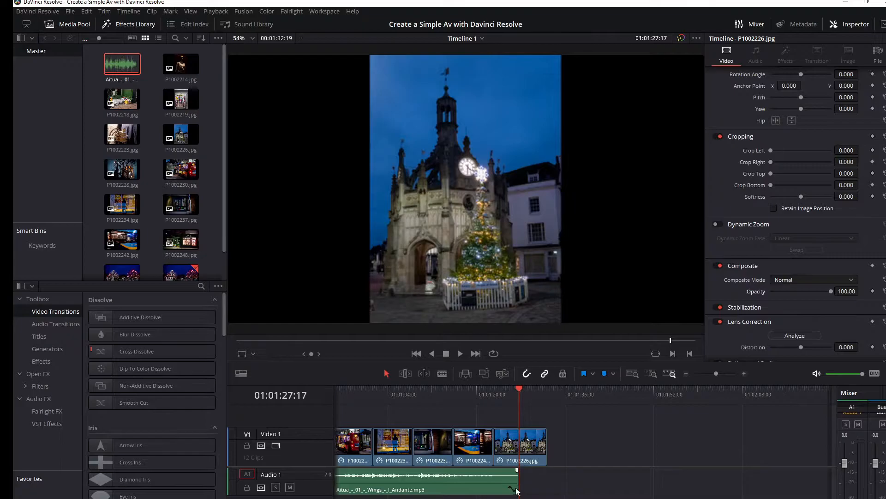
pyautogui.moveTo(520, 480); pyautogui.dragTo(534, 480)
pyautogui.moveTo(519, 388); pyautogui.dragTo(519, 389)
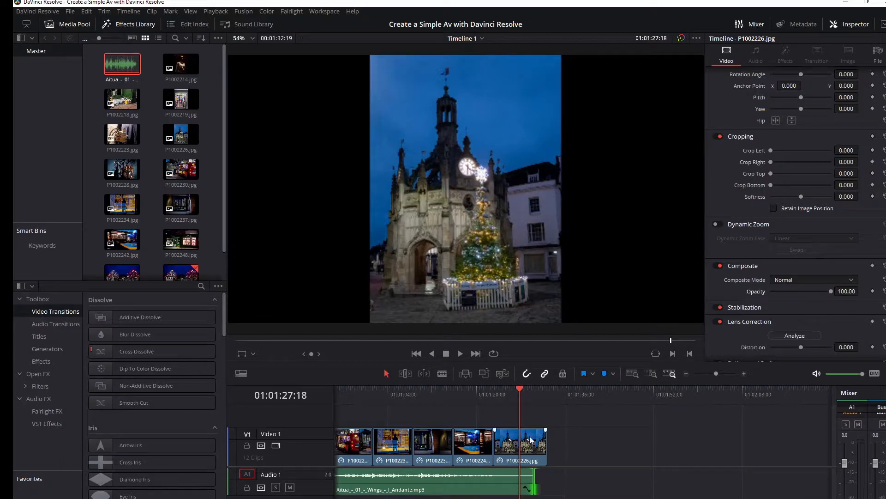
pyautogui.moveTo(533, 477); pyautogui.dragTo(547, 477)
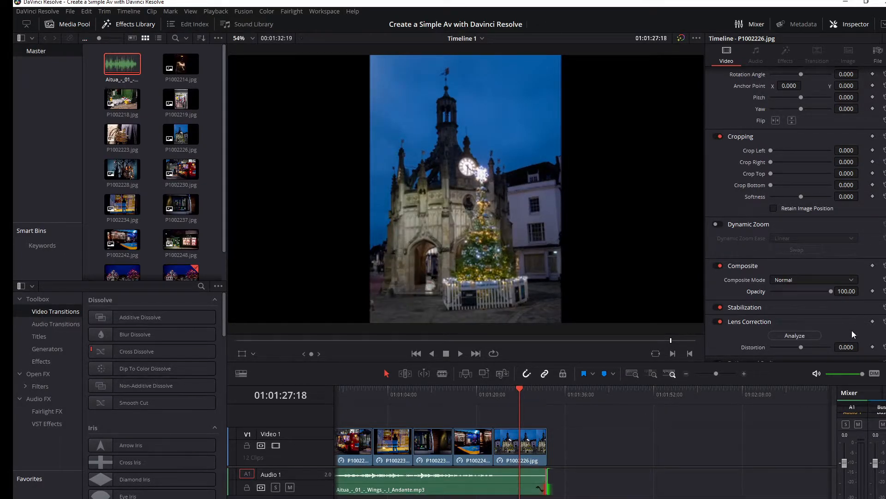
# - Keyframe P1002226.jpg's opacity from 100 at 01:01:27:18 down to 0 at 01:01:29:04 to make it fade out
pyautogui.click(873, 291)
pyautogui.moveTo(522, 388); pyautogui.dragTo(528, 387)
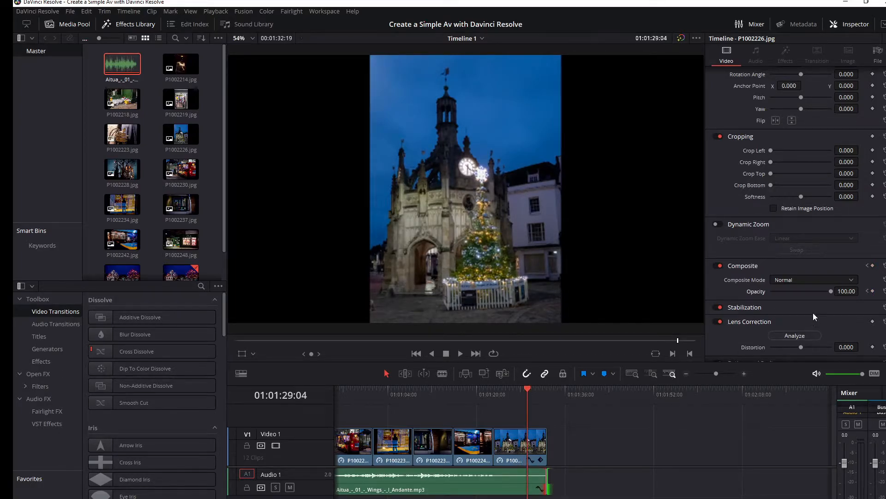
pyautogui.moveTo(831, 291); pyautogui.dragTo(770, 291)
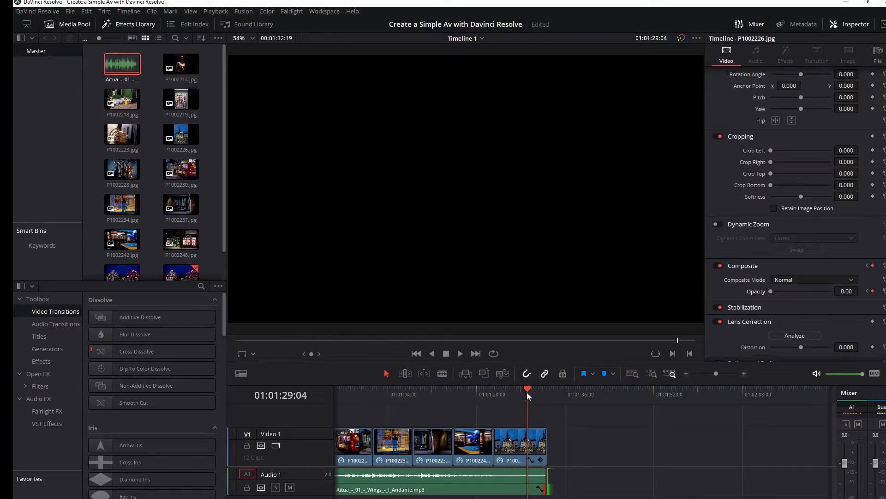
# - Play the ending from 01:01:21:10 to check the last image's fade-out, and save the project
pyautogui.click(485, 393)
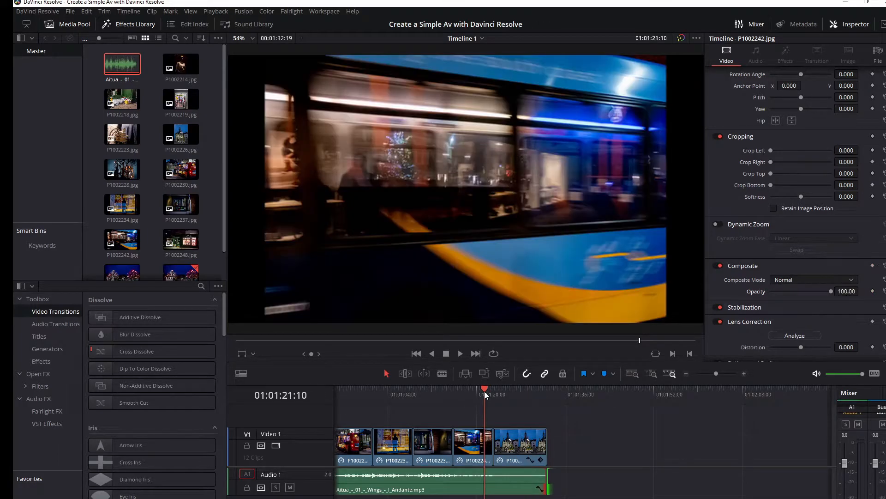
pyautogui.click(461, 354)
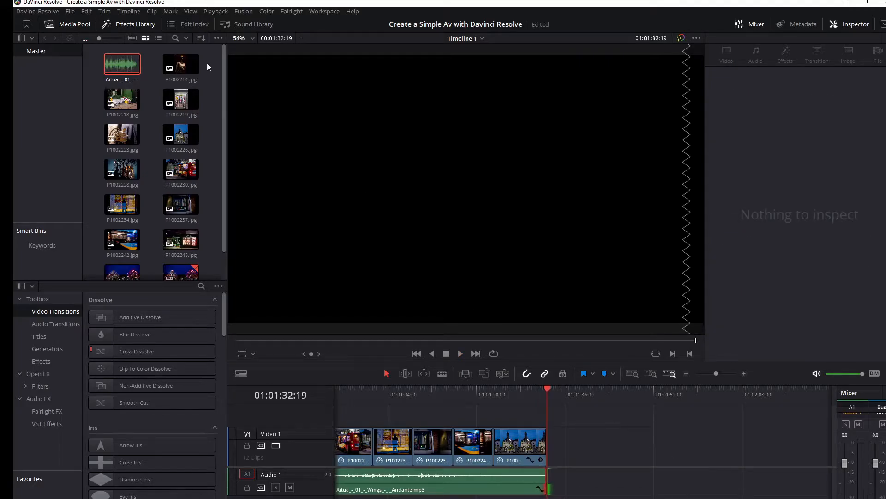
pyautogui.click(70, 12)
pyautogui.click(100, 72)
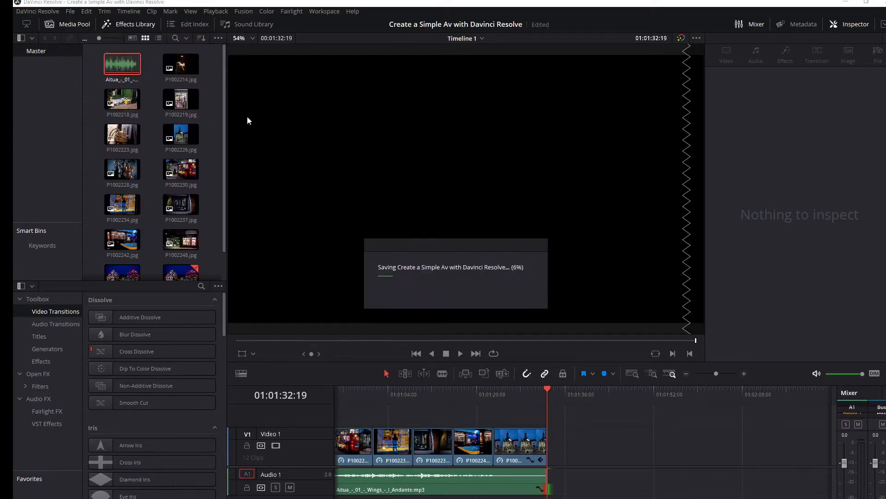
# - Add a Cross Dissolve between the first two images, P1002254.jpg and P1002248.jpg, and set its duration to 2.0 seconds
pyautogui.hscroll(-5, 582, 441)
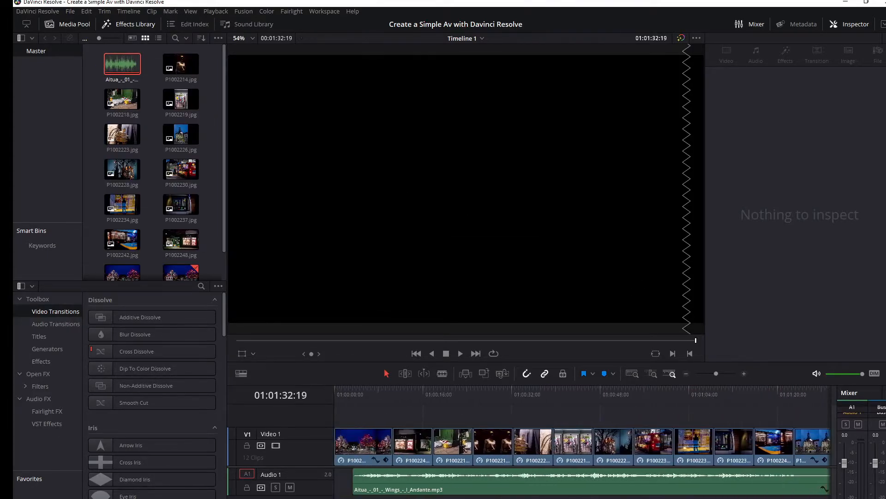
pyautogui.hscroll(5, 582, 441)
pyautogui.hscroll(-5, 582, 441)
pyautogui.click(103, 350)
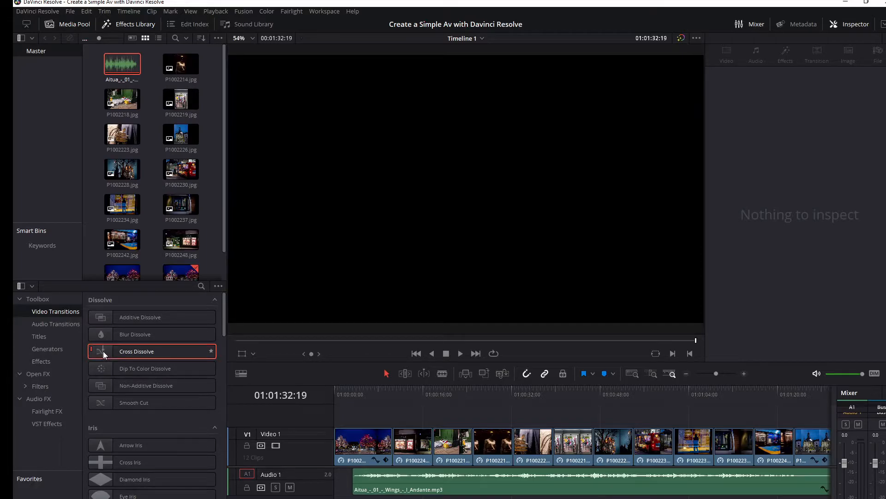
pyautogui.moveTo(104, 351); pyautogui.dragTo(391, 448)
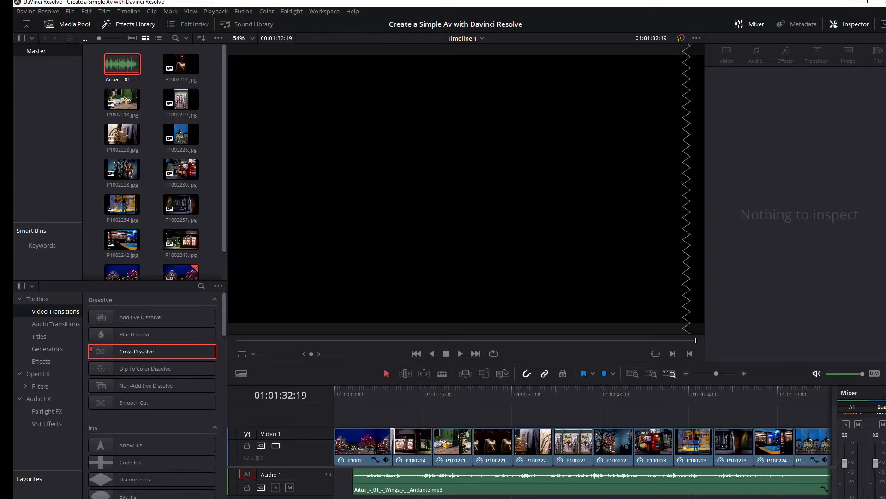
pyautogui.click(392, 439)
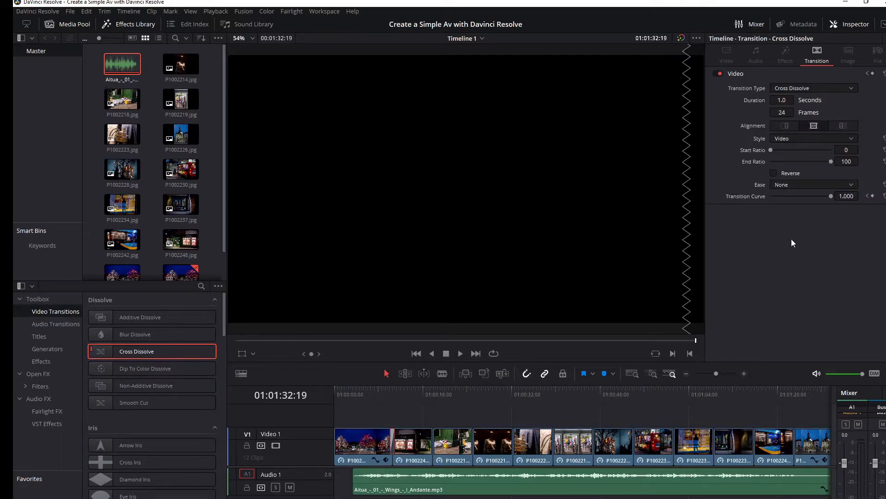
pyautogui.click(782, 99)
pyautogui.write('2')
pyautogui.press('Return')
# - Play the timeline across the first edit point to check the cross dissolve between the first two images
pyautogui.click(371, 388)
pyautogui.click(461, 354)
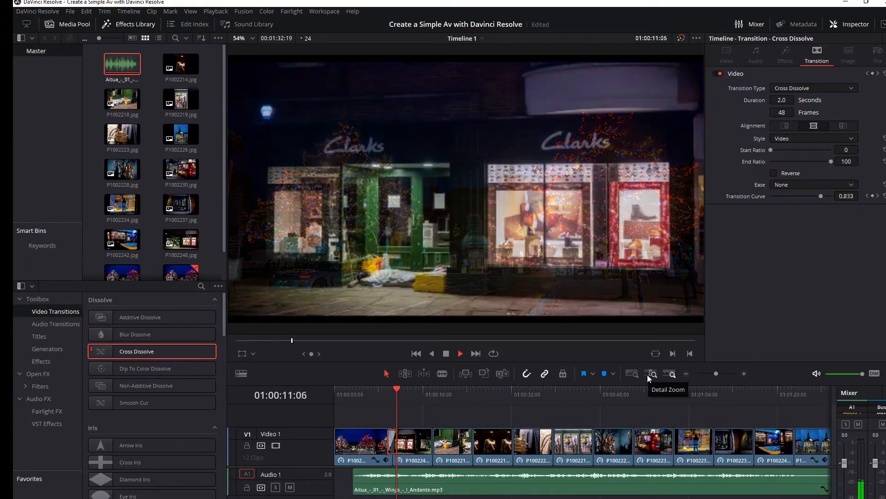
pyautogui.click(445, 354)
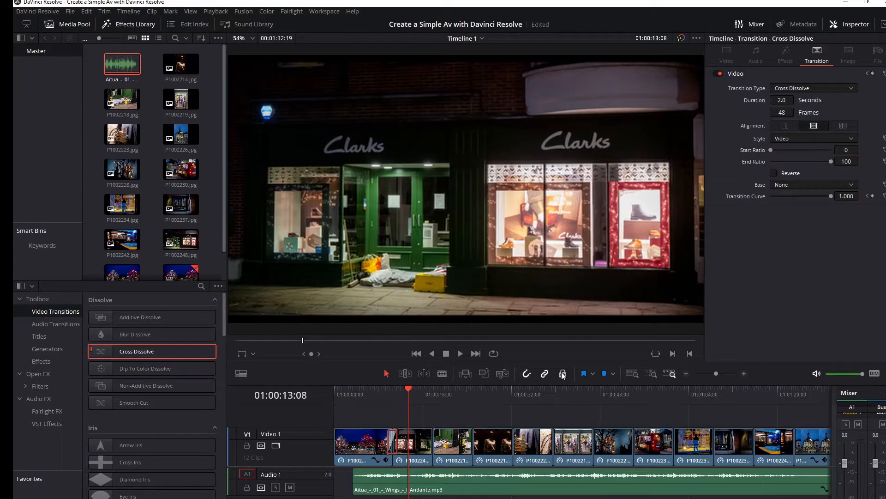
# - Copy the 2-second cross dissolve and paste it onto the edit between the second and third images
pyautogui.rightClick(389, 437)
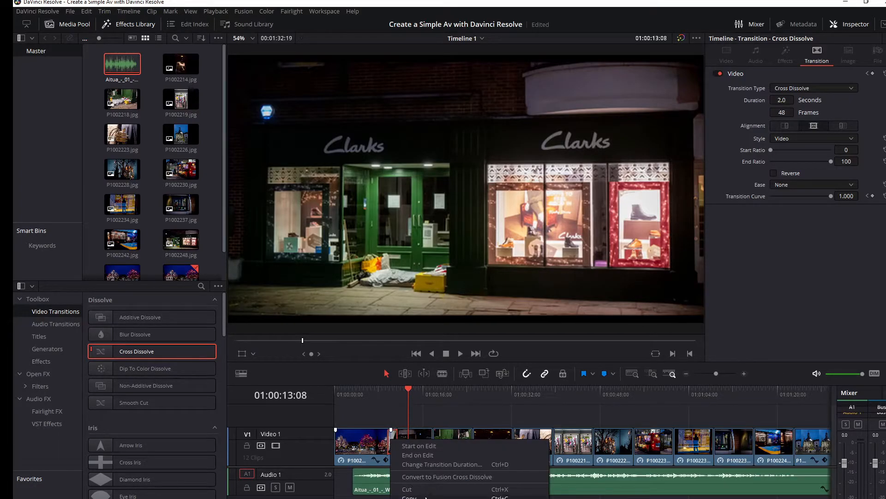
pyautogui.click(434, 495)
pyautogui.click(431, 442)
pyautogui.rightClick(432, 443)
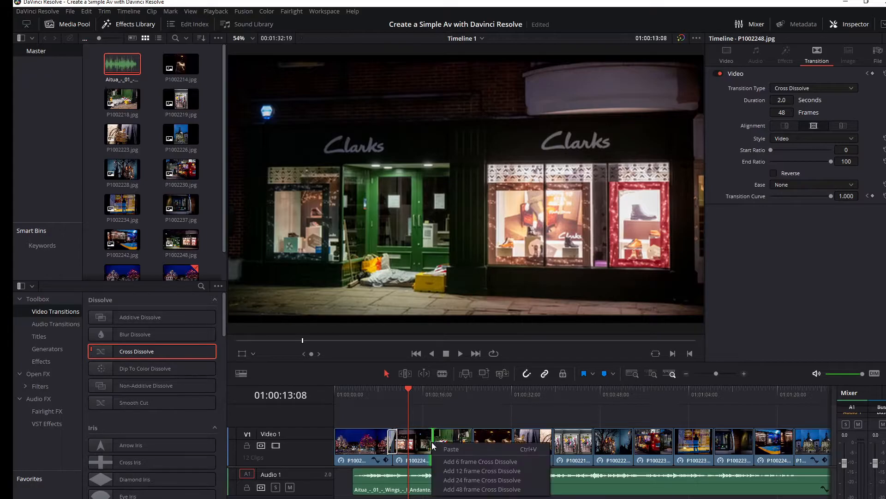
pyautogui.click(448, 449)
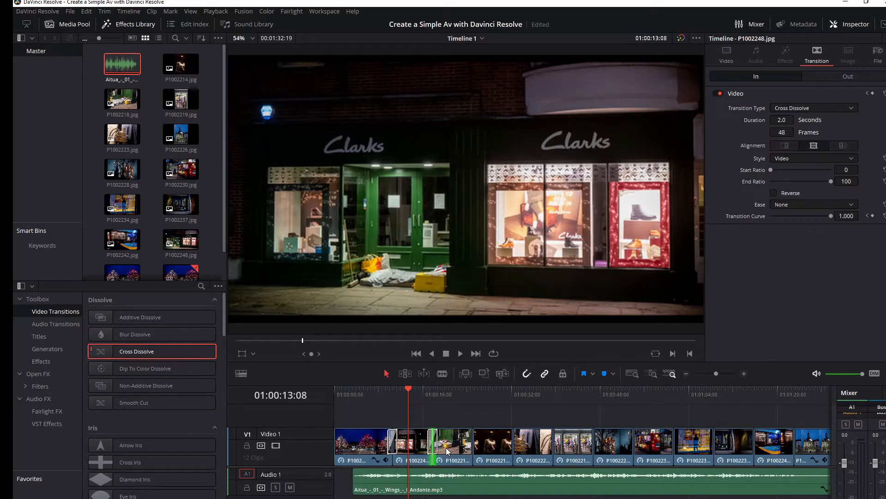
# - Paste the copied 2-second cross dissolve onto every remaining edit, from between the third and fourth images through to the last image
pyautogui.click(469, 442)
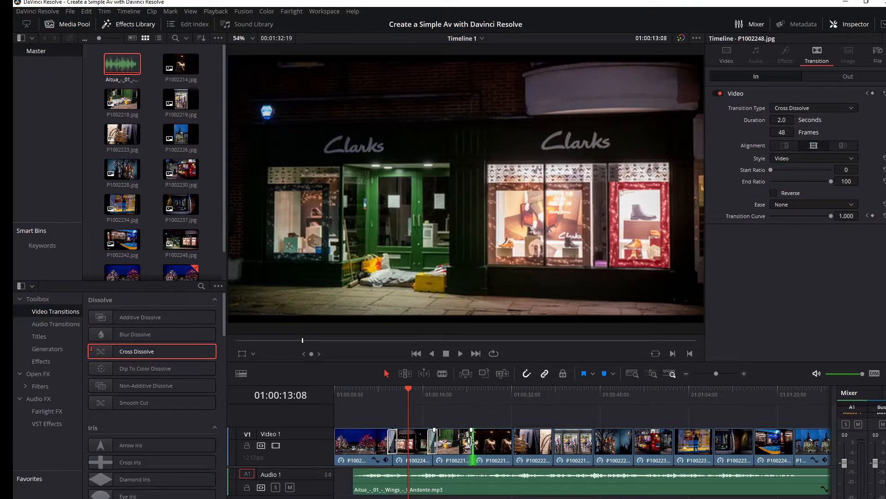
pyautogui.hotkey('ctrl', 'v')
pyautogui.click(513, 442)
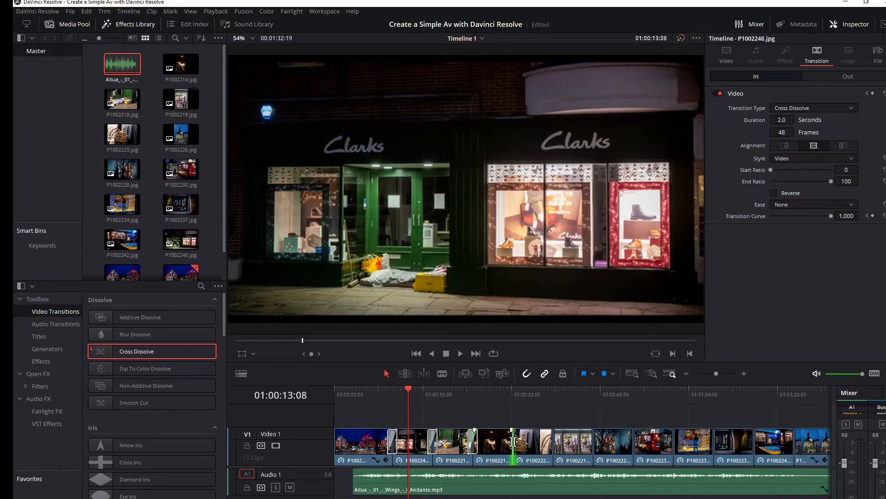
pyautogui.hotkey('ctrl', 'v')
pyautogui.click(553, 441)
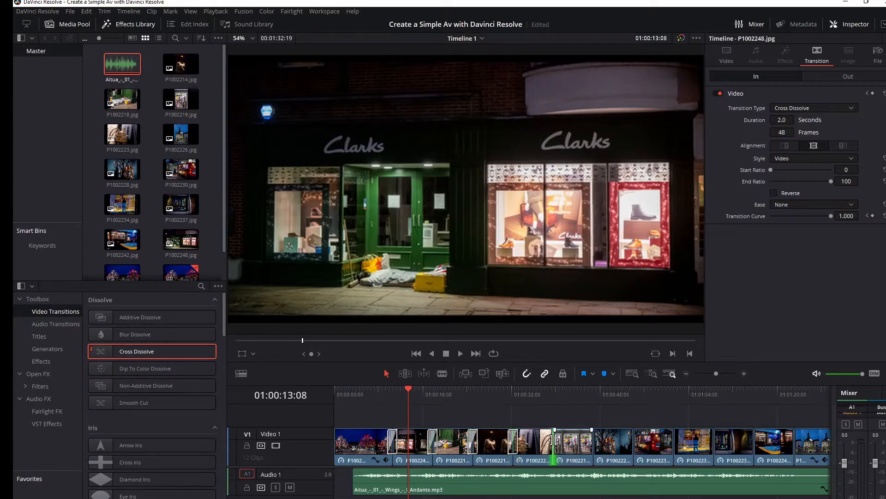
pyautogui.hotkey('ctrl', 'v')
pyautogui.click(593, 441)
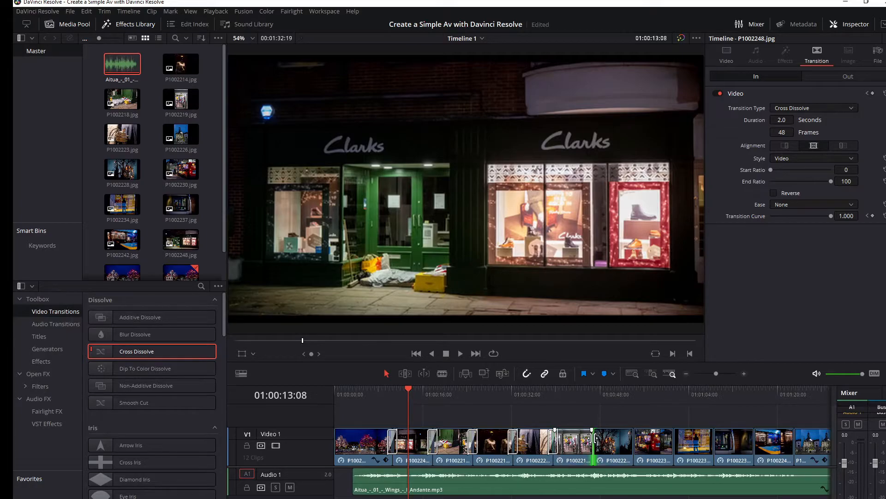
pyautogui.hotkey('ctrl', 'v')
pyautogui.click(633, 441)
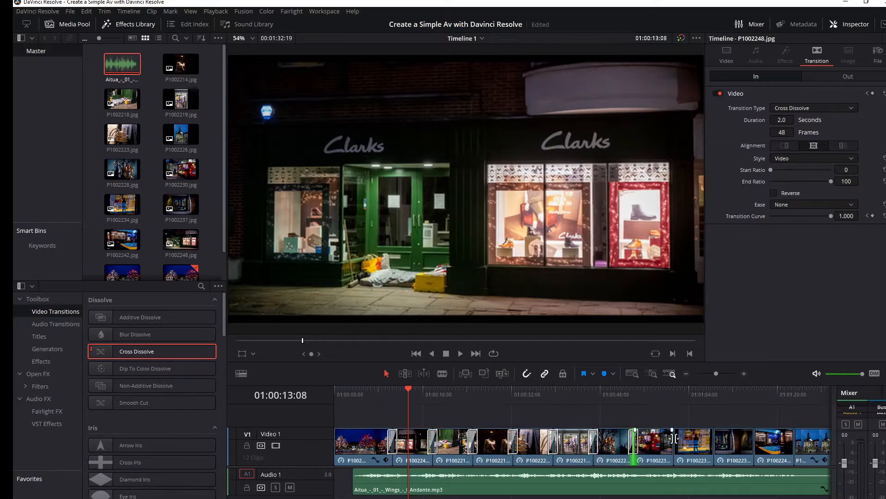
pyautogui.hotkey('ctrl', 'v')
pyautogui.click(674, 440)
pyautogui.hotkey('ctrl', 'v')
pyautogui.click(715, 439)
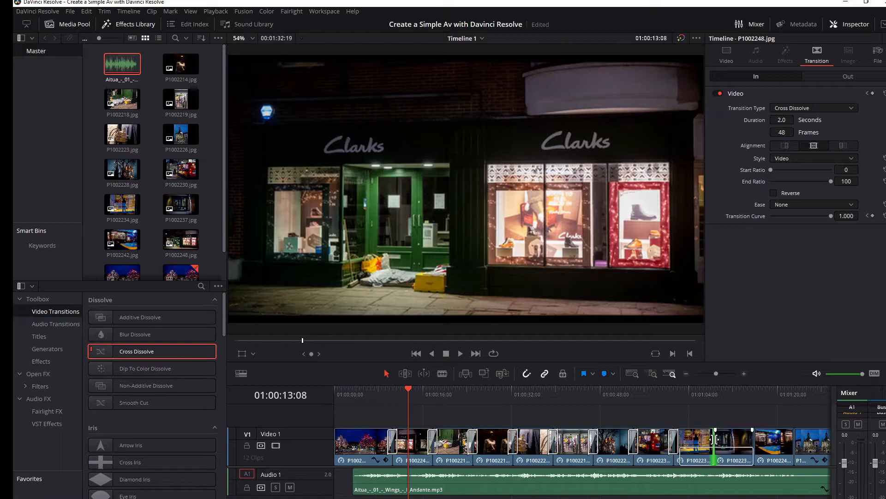
pyautogui.hotkey('ctrl', 'v')
pyautogui.click(755, 441)
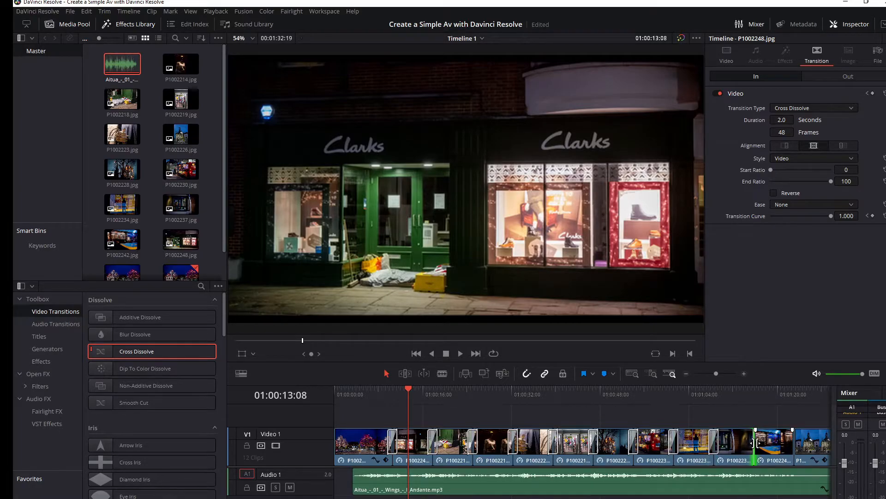
pyautogui.hotkey('ctrl', 'v')
pyautogui.click(794, 443)
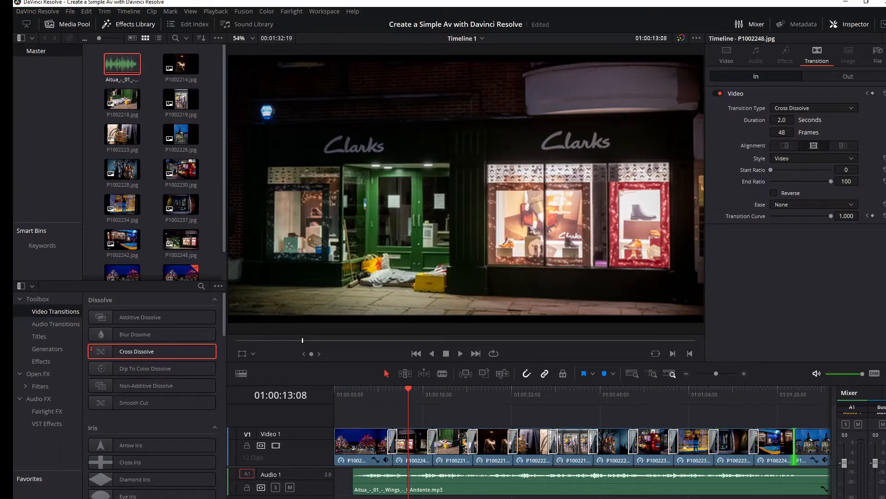
pyautogui.hscroll(5, 659, 441)
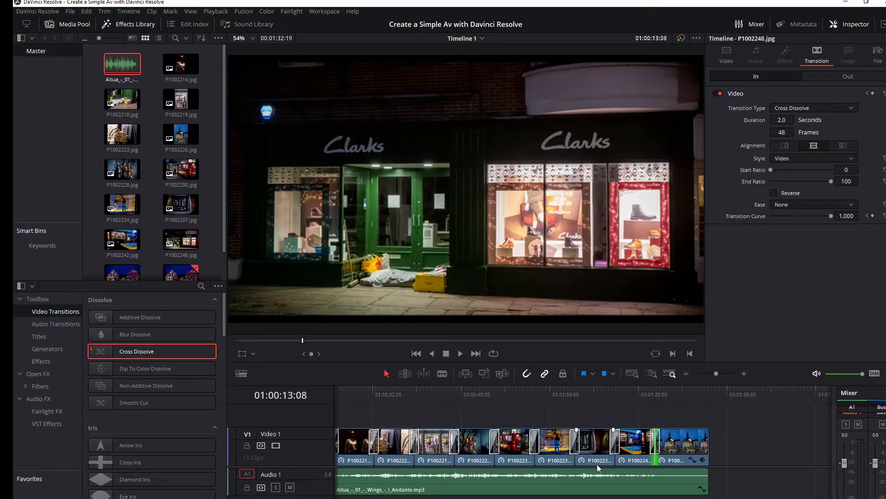
pyautogui.hscroll(-3, 583, 447)
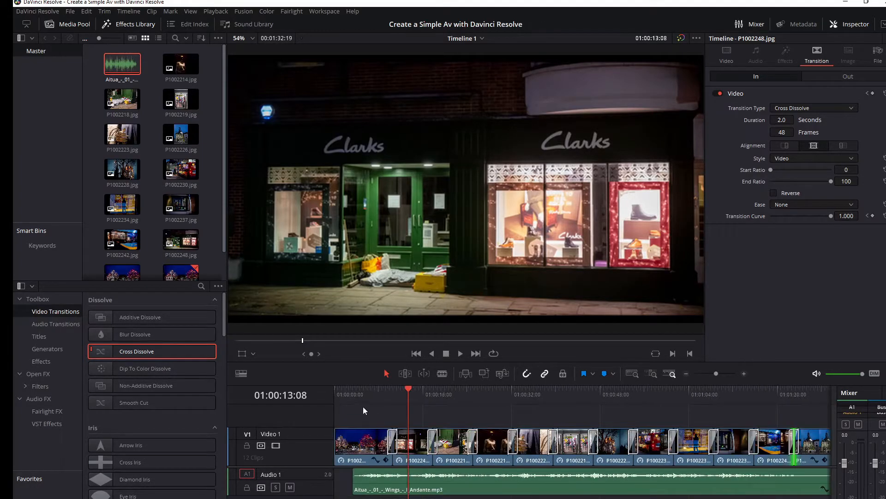
# - Play the timeline from the start to check the opening and the first cross dissolve, and save the project
pyautogui.click(337, 389)
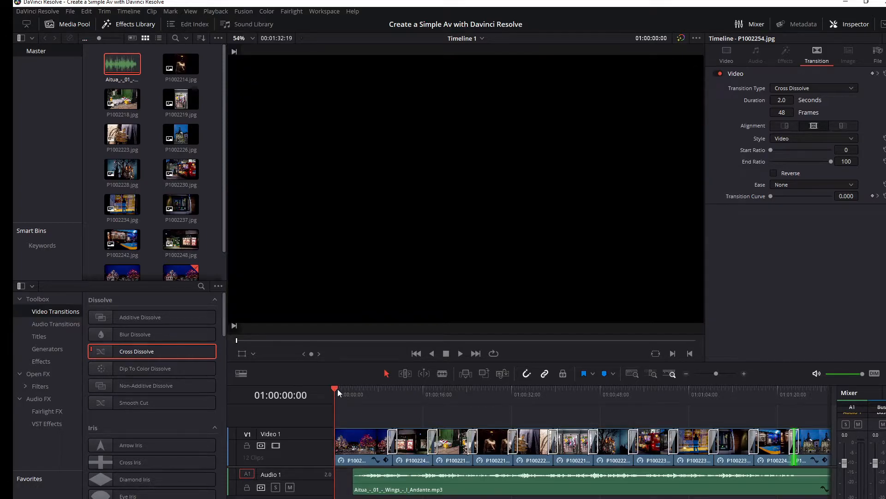
pyautogui.click(460, 354)
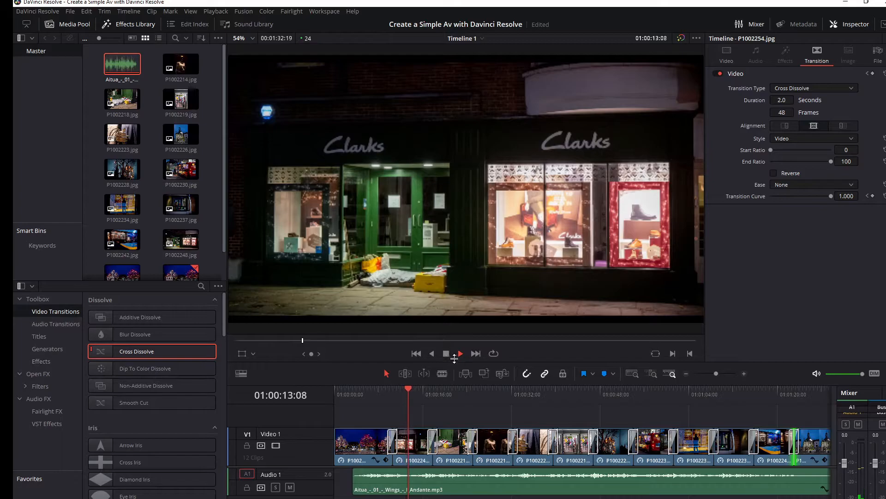
pyautogui.click(445, 354)
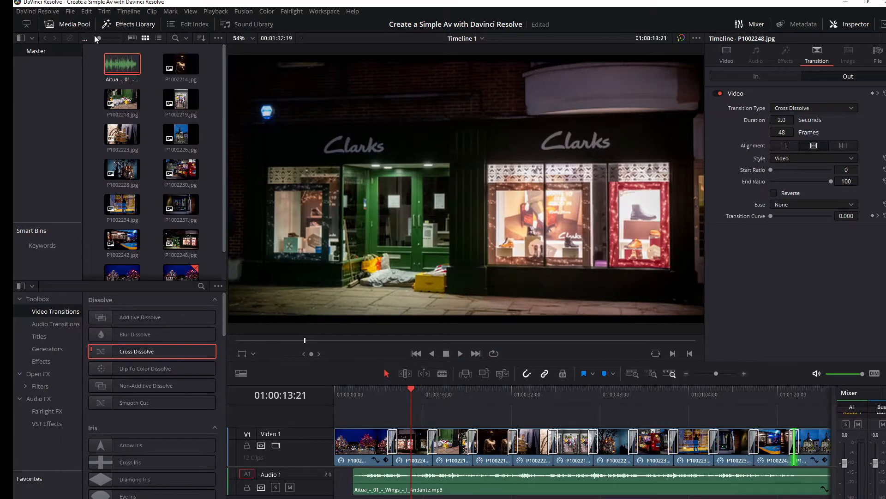
pyautogui.click(70, 11)
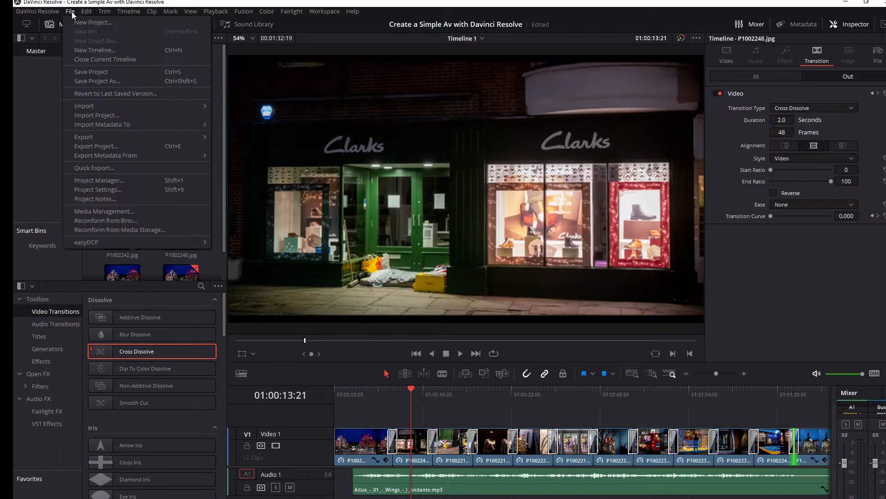
pyautogui.click(93, 72)
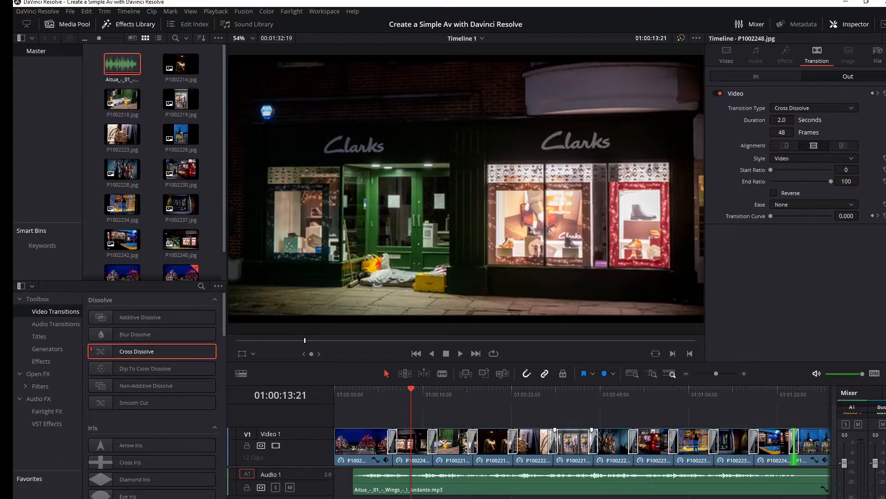
# - View the Fusion page, and in the Simple Av project open the first image, P1002254.jpg, in Fusion with the playhead at 01:00:05:14
pyautogui.hotkey('shift', '5')
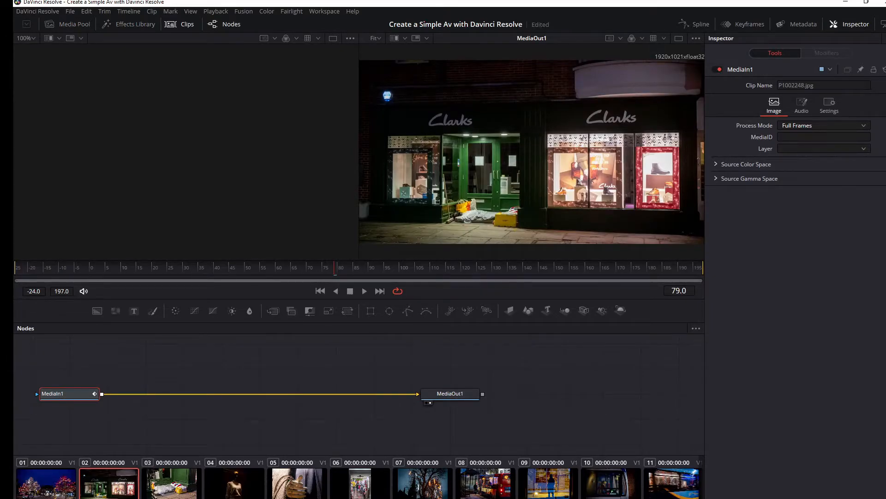
pyautogui.click(53, 487)
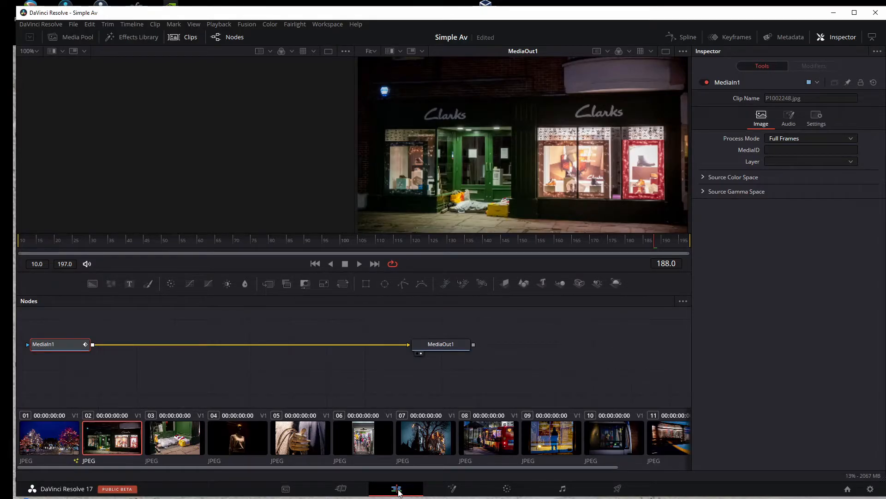
pyautogui.click(397, 489)
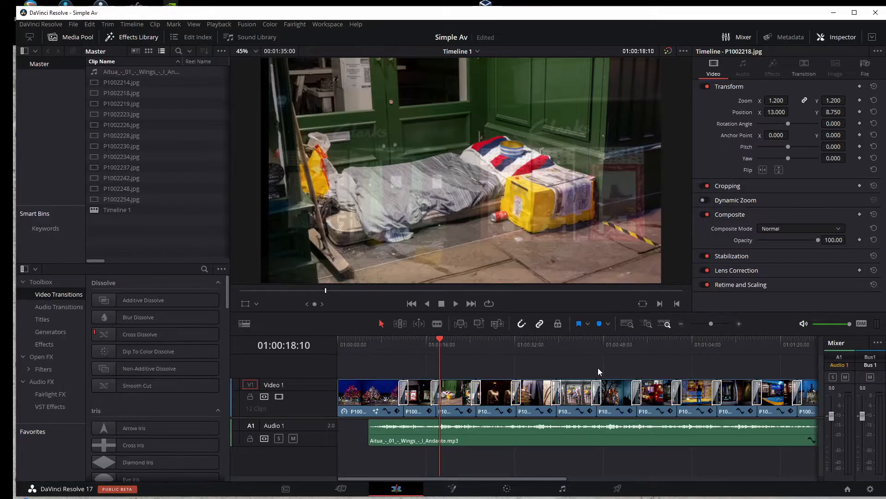
pyautogui.click(363, 339)
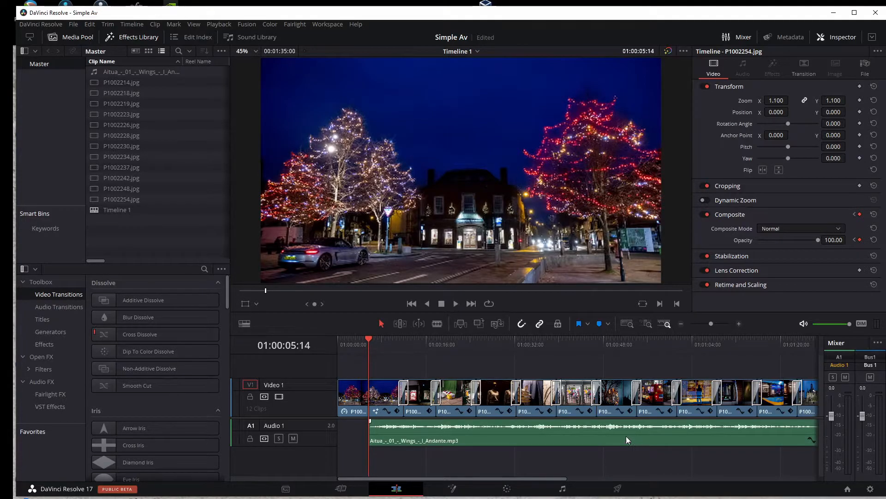
pyautogui.click(453, 488)
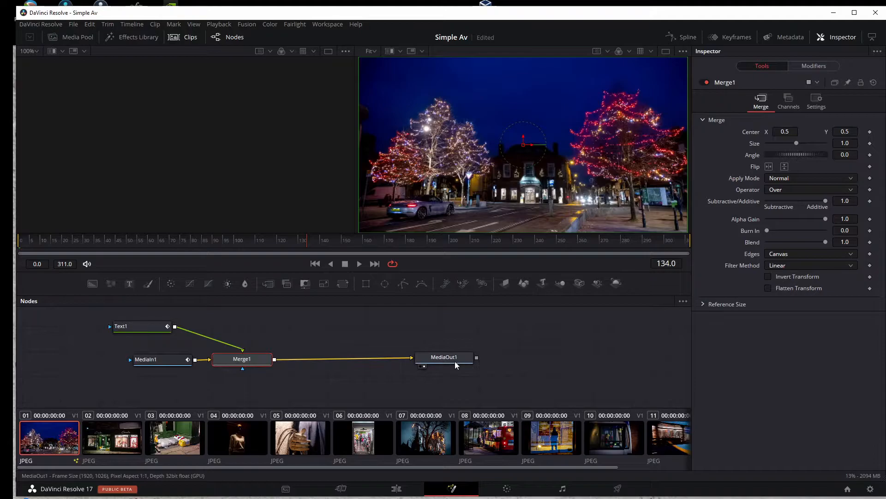
# - Add a Merge node after MediaIn1 on the second clip, P1002248.jpg, and connect a new Text node to its foreground input
pyautogui.click(118, 440)
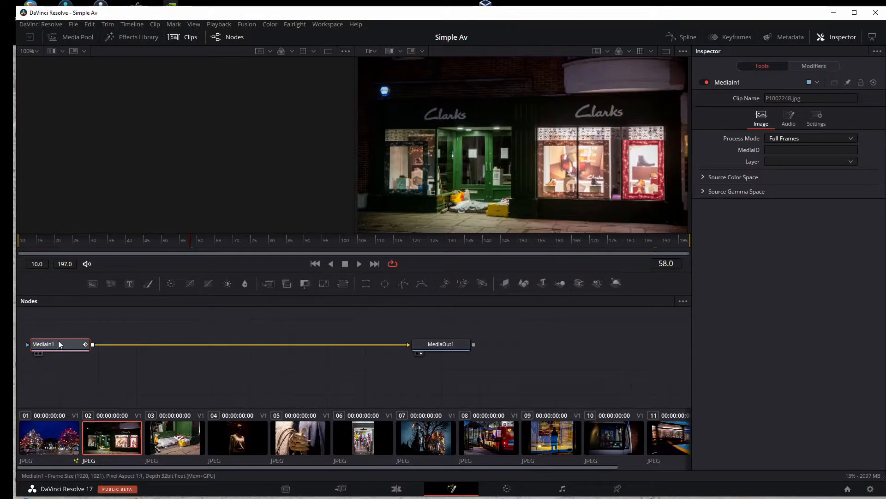
pyautogui.click(268, 282)
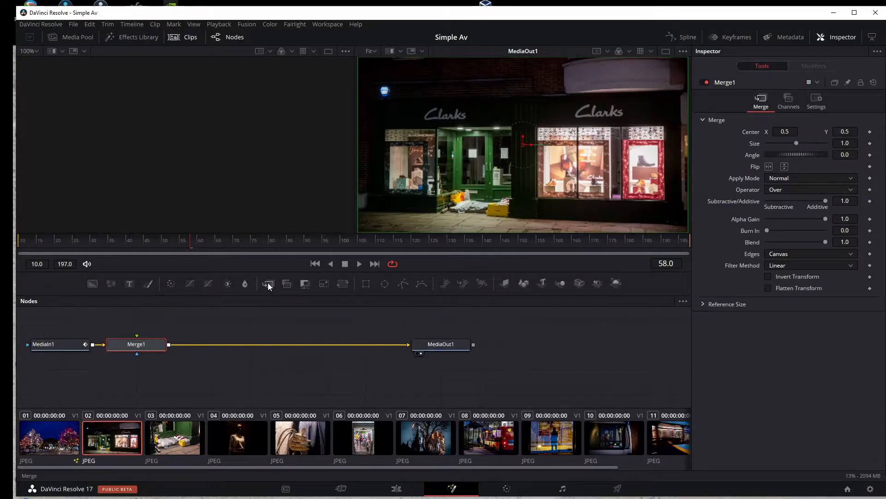
pyautogui.click(218, 315)
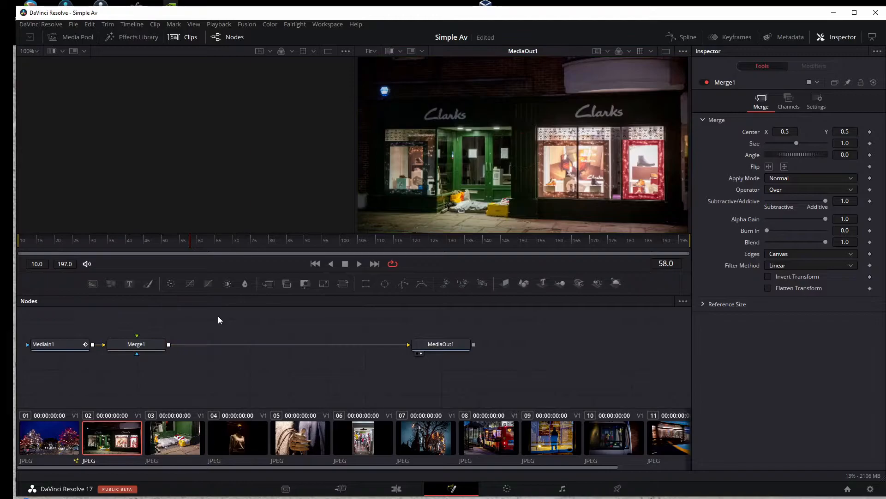
pyautogui.click(129, 284)
pyautogui.moveTo(201, 331); pyautogui.dragTo(139, 349)
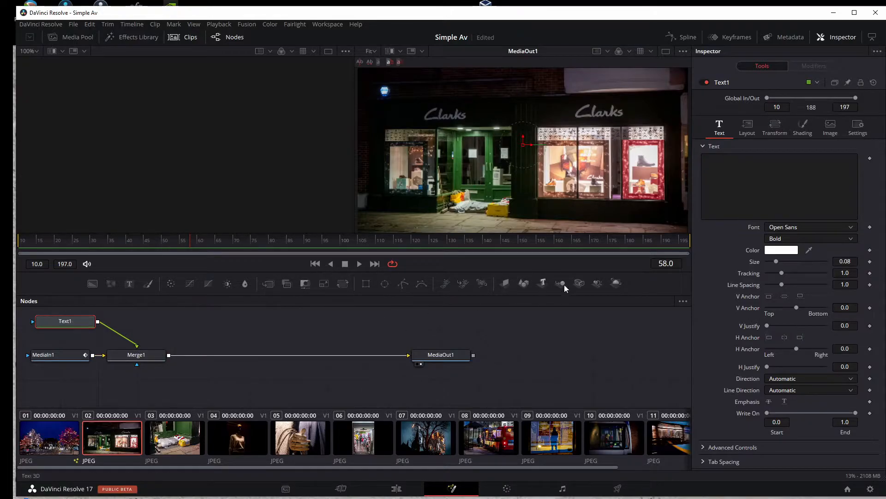
# - Enter "hello" as the text of the second clip's Text1 node
pyautogui.click(721, 188)
pyautogui.write('heelo')
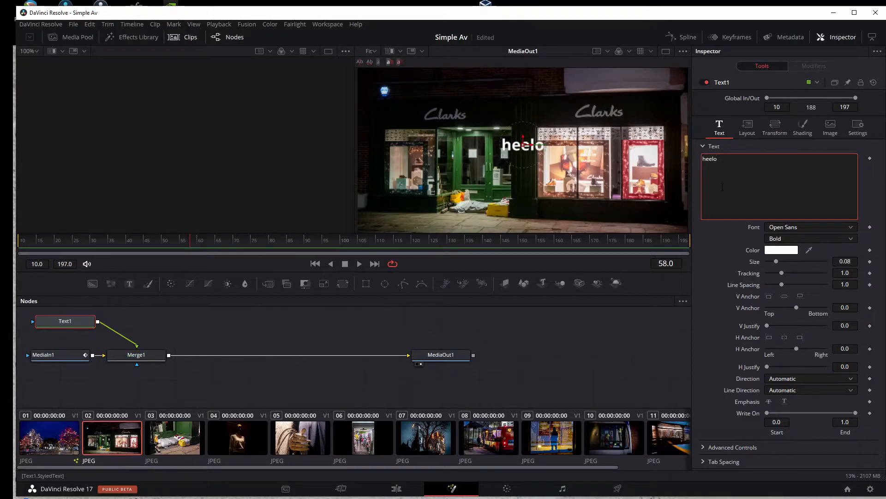
pyautogui.press('BackSpace')
pyautogui.press('BackSpace')
pyautogui.press('BackSpace')
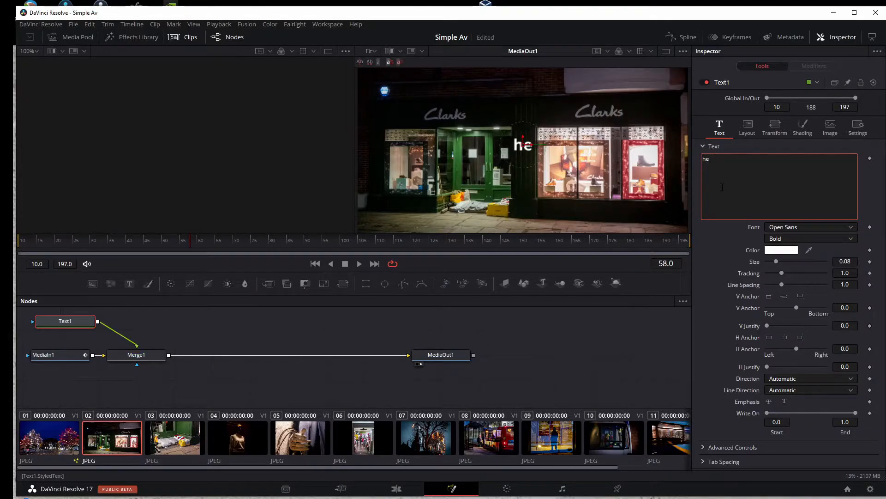
pyautogui.write('llo')
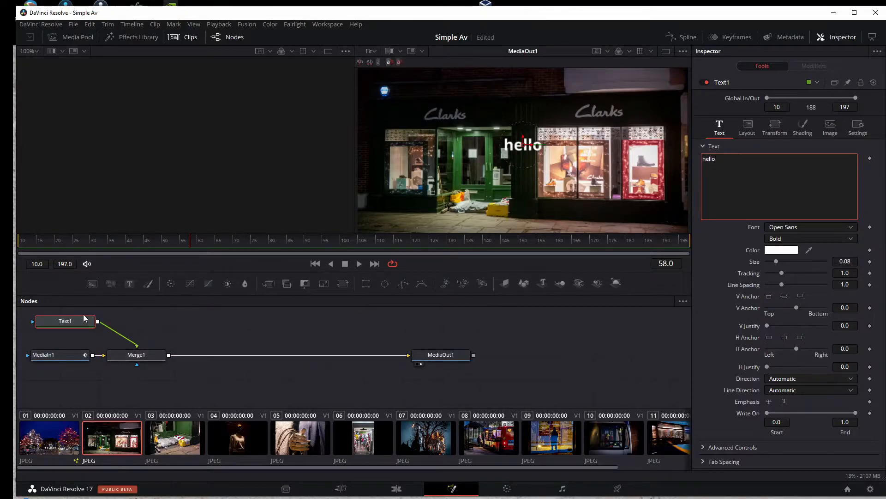
pyautogui.moveTo(57, 357)
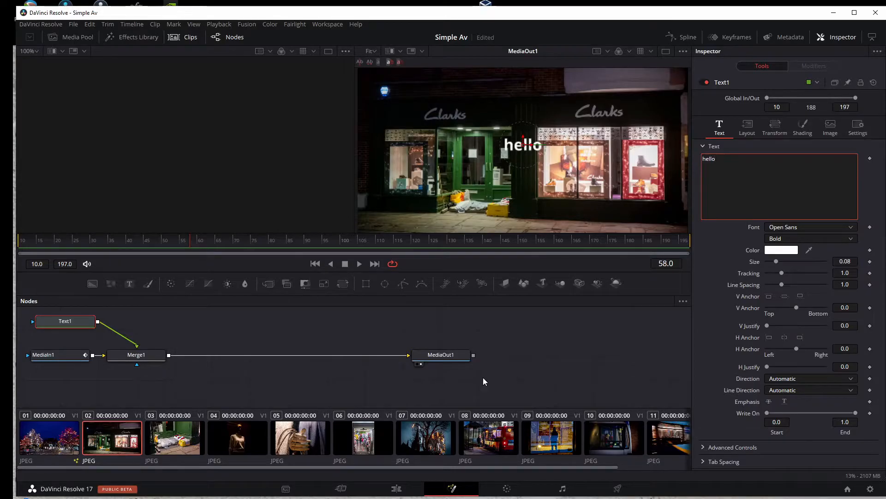
# - Undo the hello text and remove the Text and Merge nodes added to the second clip
pyautogui.click(251, 373)
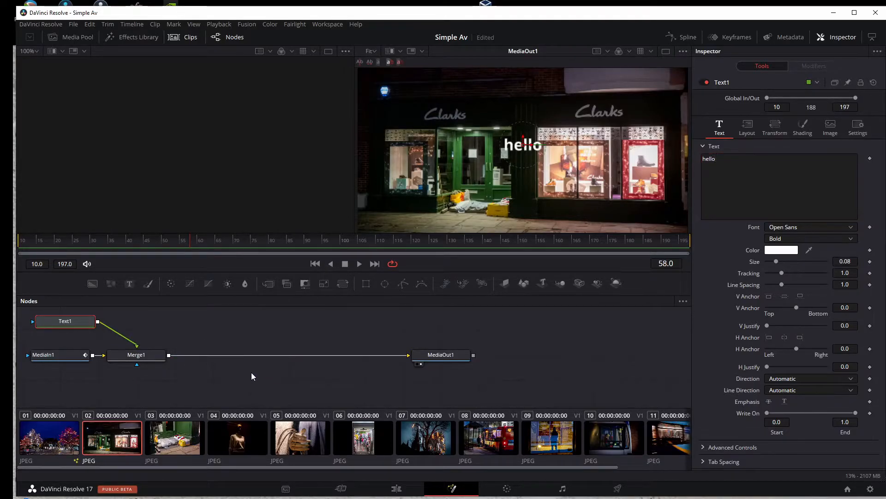
pyautogui.hotkey('ctrl', 'z')
pyautogui.hotkey('ctrl', 'z')
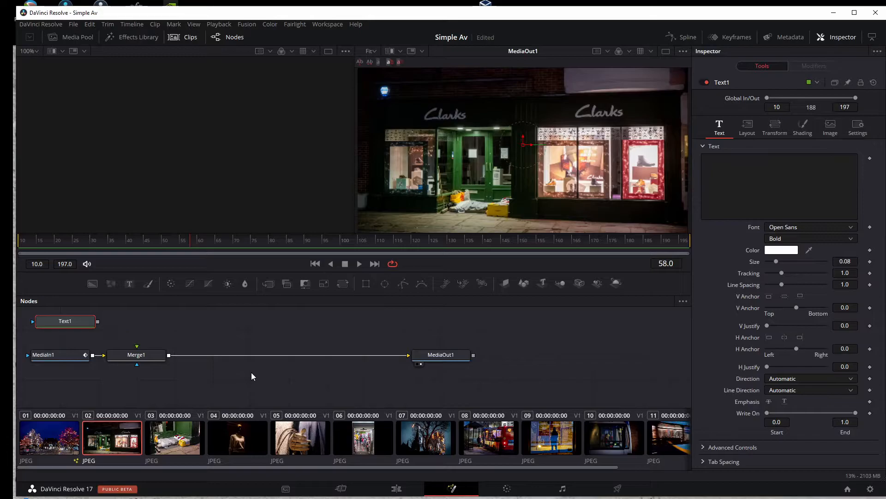
pyautogui.hotkey('ctrl', 'z')
pyautogui.hotkey('ctrl', 'z')
pyautogui.hotkey('ctrl', 'z')
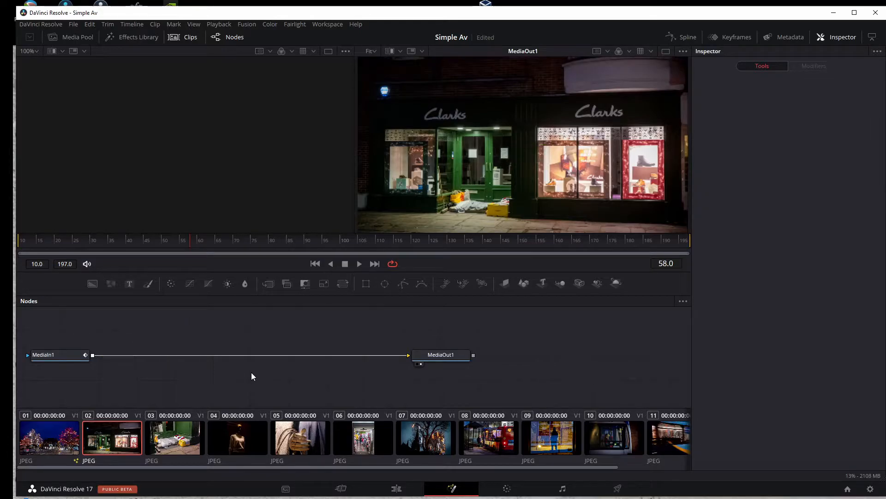
# - Open the first clip's composition and examine the settings of its MediaIn1, Text1 and Merge1 nodes
pyautogui.click(55, 435)
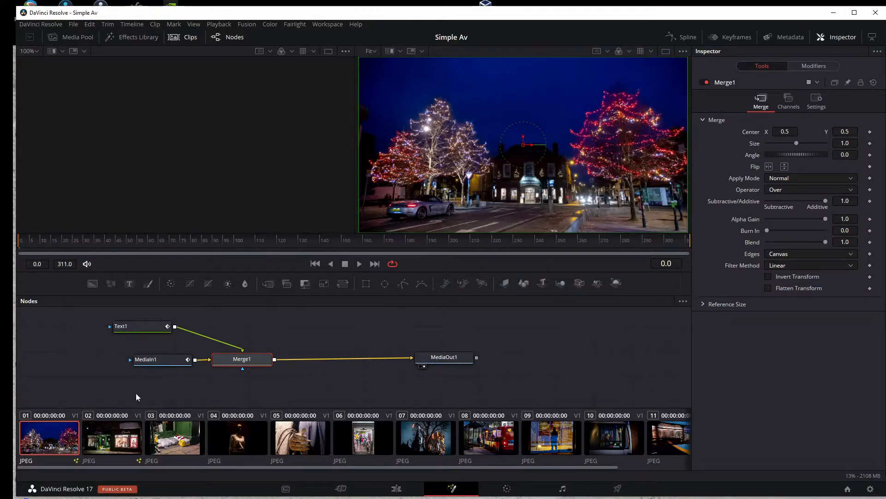
pyautogui.click(167, 359)
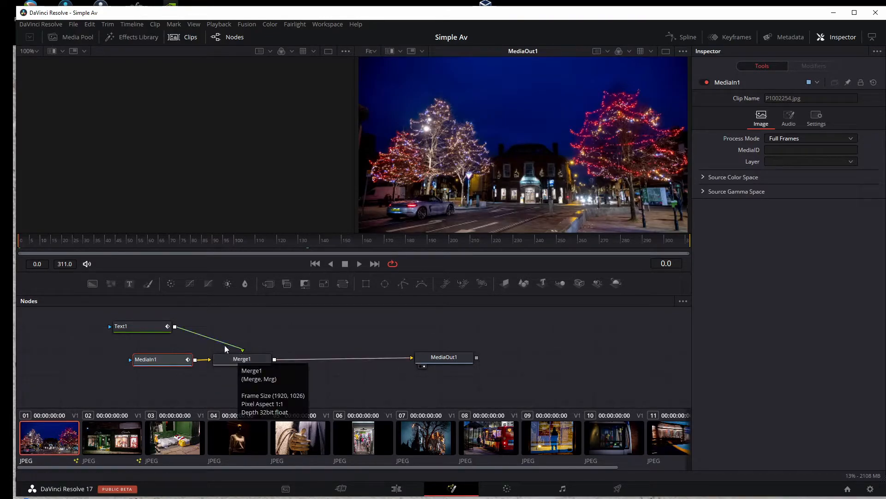
pyautogui.click(151, 326)
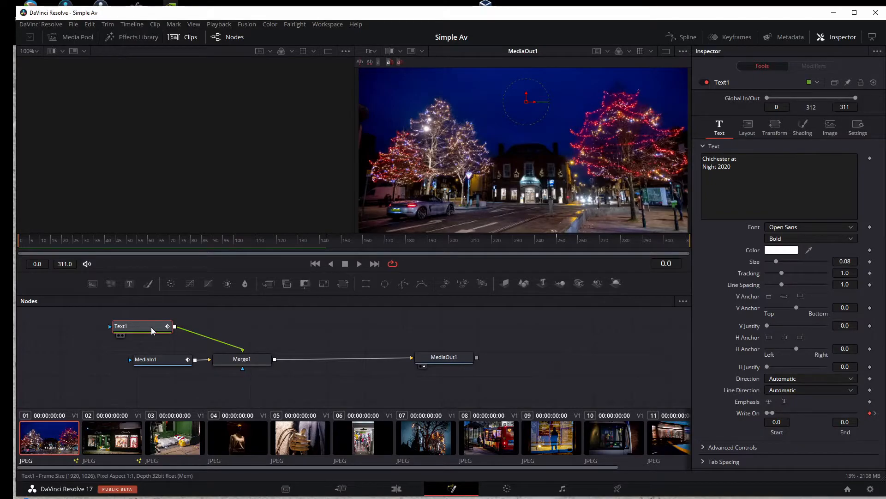
pyautogui.click(150, 365)
pyautogui.click(235, 366)
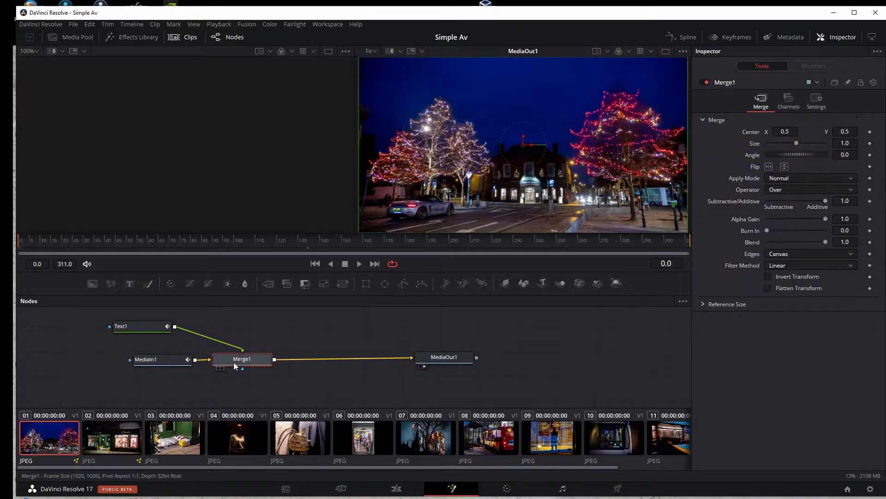
# - Set the Write On end value of the title's Text1 node to 0.0 and return to the first frame
pyautogui.click(155, 329)
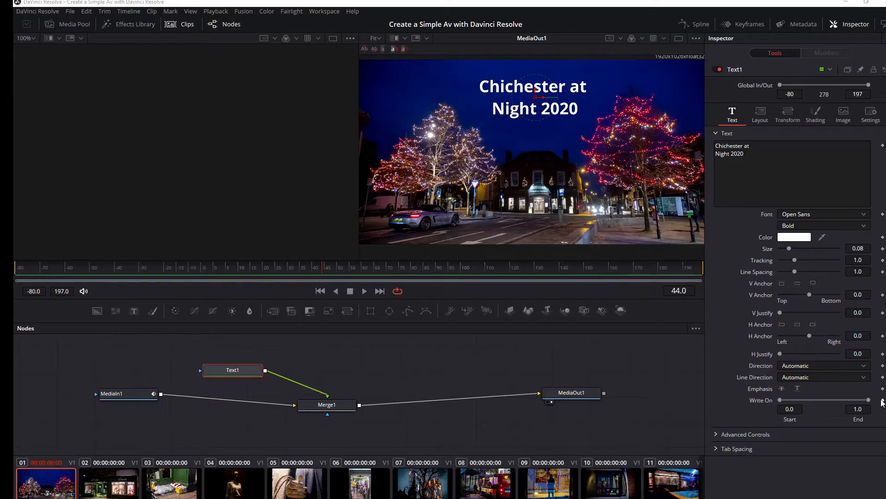
pyautogui.moveTo(868, 399); pyautogui.dragTo(776, 400)
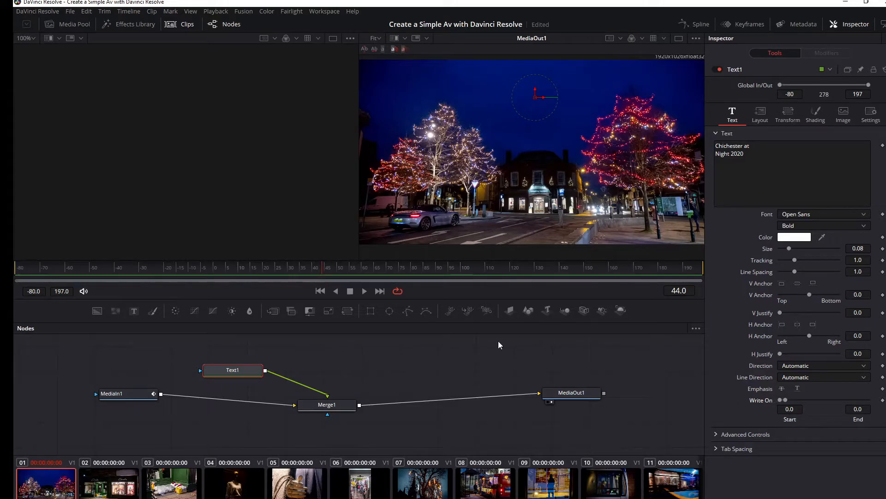
pyautogui.click(321, 291)
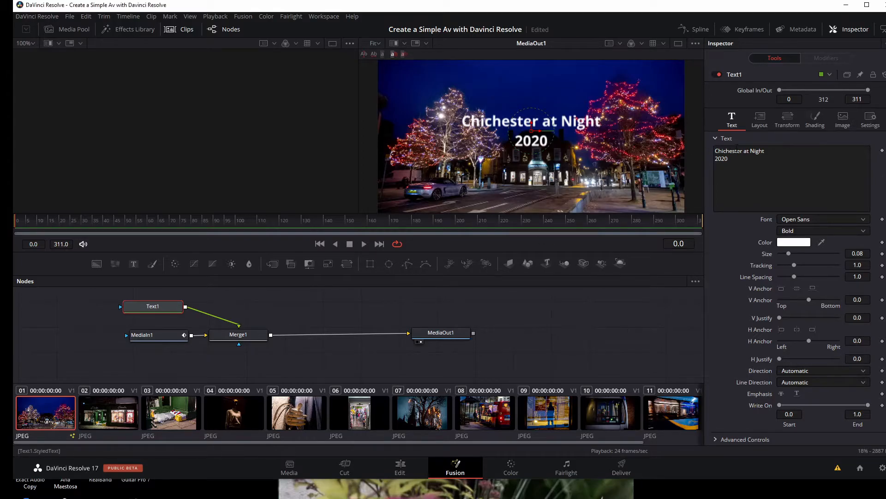
# - Rearrange the title in the Text1 node into two lines, "Chichester at" and "Night 2020"
pyautogui.click(750, 151)
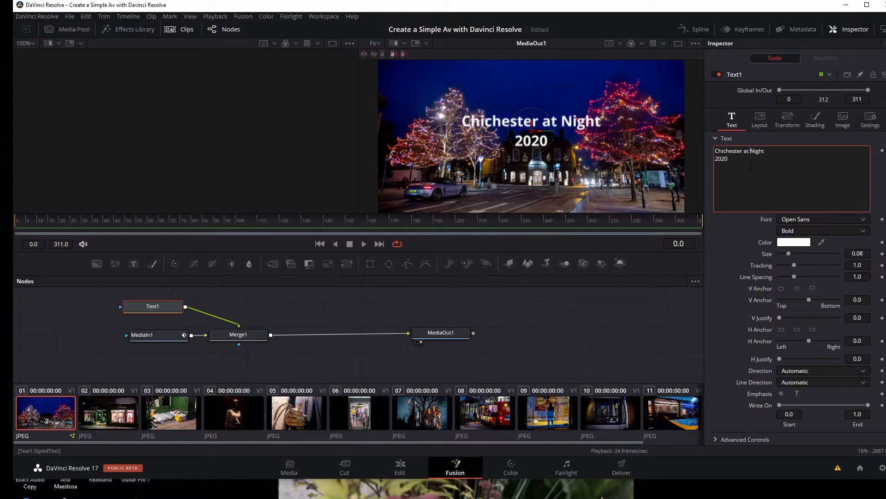
pyautogui.press('Return')
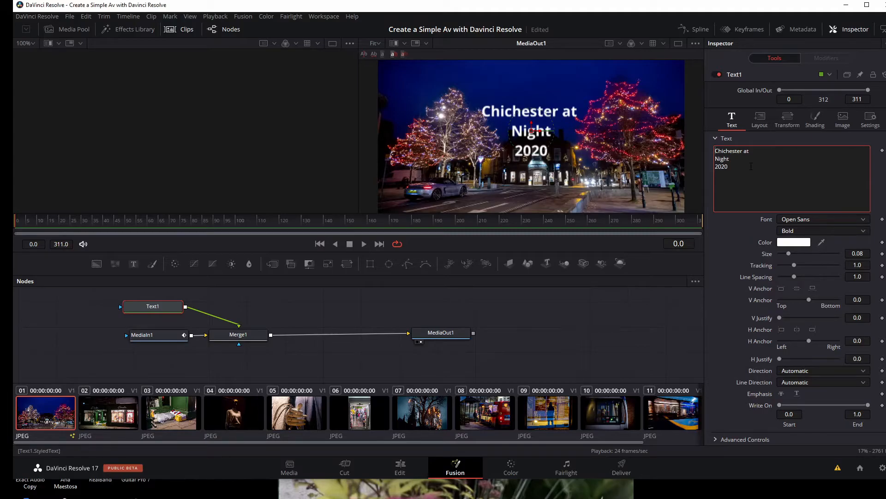
pyautogui.hotkey('ctrl', 's')
pyautogui.press('Delete')
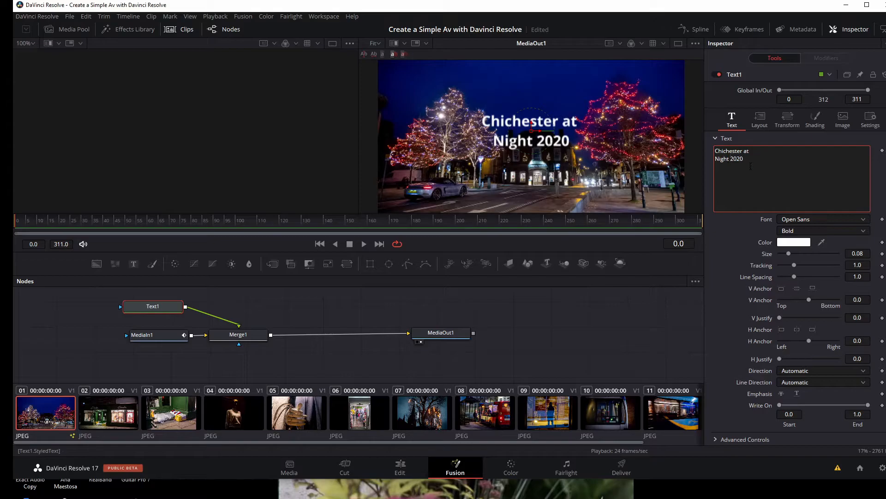
# - Move the title up into the sky between the two trees and save the project
pyautogui.moveTo(532, 128); pyautogui.dragTo(534, 95)
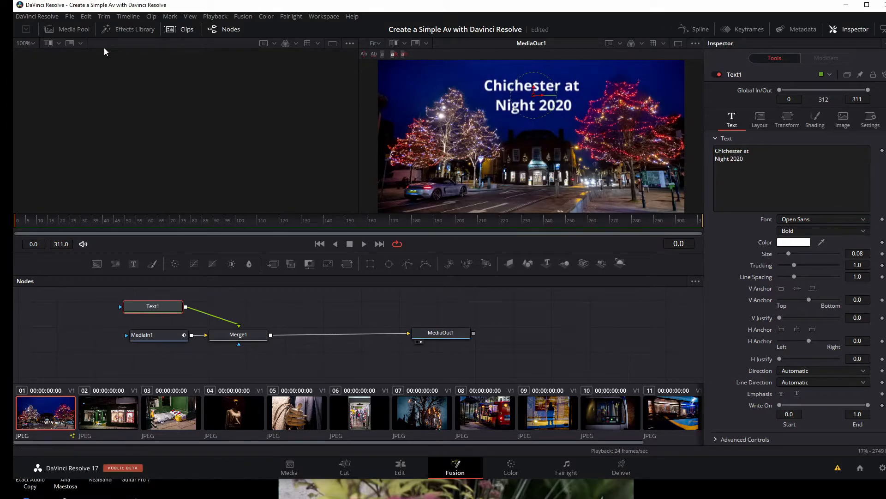
pyautogui.click(69, 16)
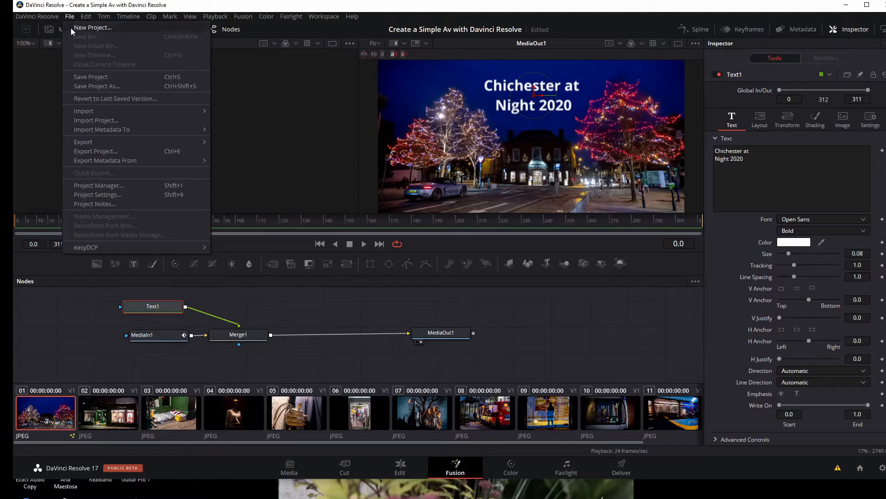
pyautogui.click(95, 77)
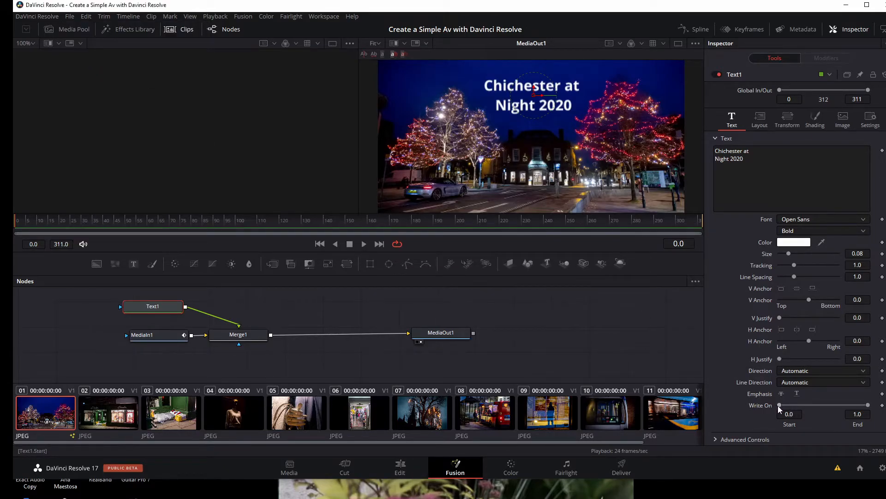
# - Add a Write On keyframe to the Text1 node at frame 0 with the end value set to 0.0
pyautogui.moveTo(780, 404); pyautogui.dragTo(844, 401)
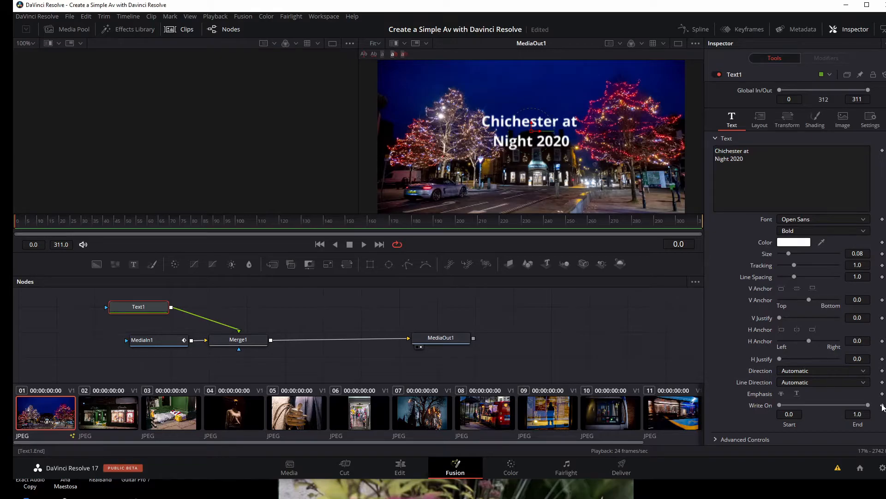
pyautogui.click(882, 405)
pyautogui.moveTo(868, 404); pyautogui.dragTo(773, 406)
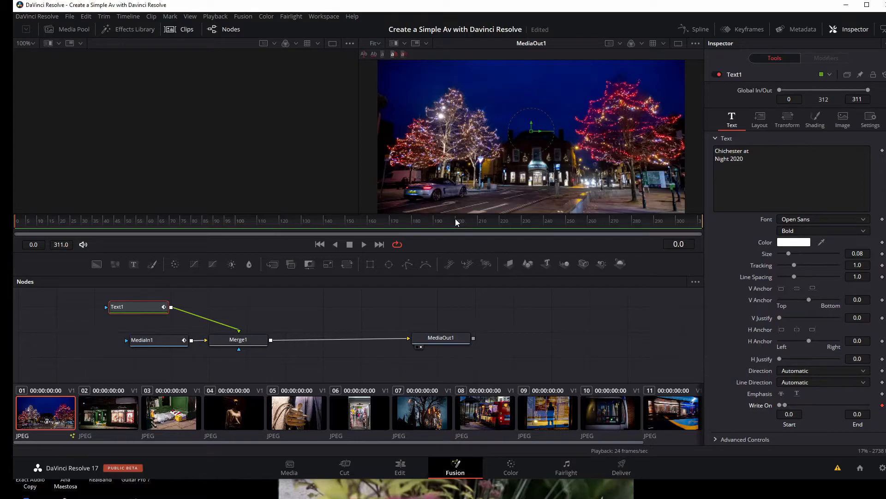
# - Set the Text1 node's Write On end value to 1.0 at frame 250 and save the project
pyautogui.click(523, 221)
pyautogui.click(391, 222)
pyautogui.click(567, 220)
pyautogui.moveTo(785, 405); pyautogui.dragTo(877, 416)
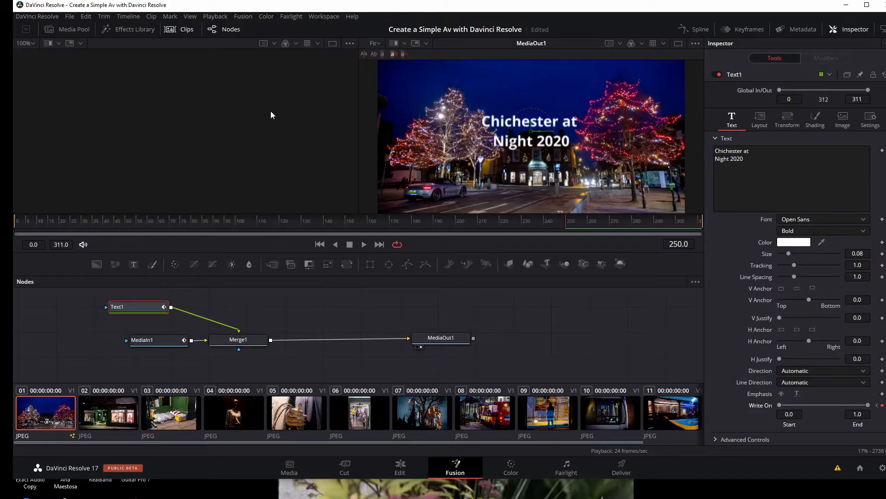
pyautogui.click(71, 17)
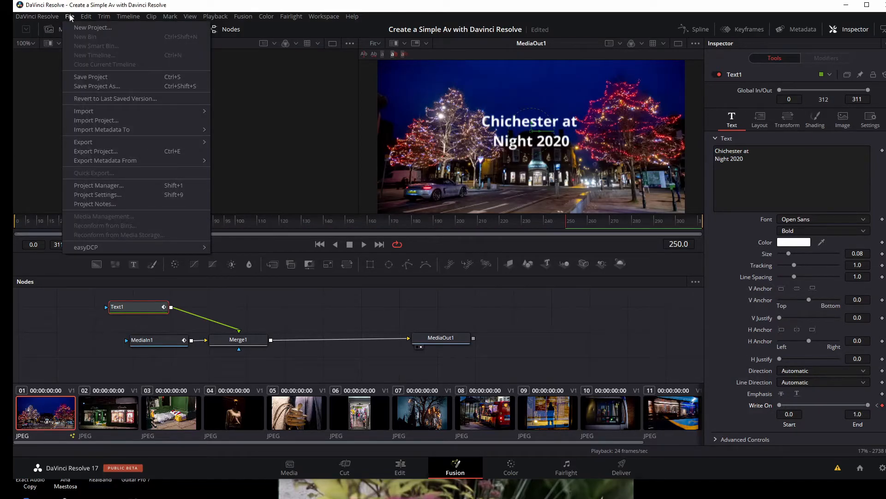
pyautogui.click(98, 78)
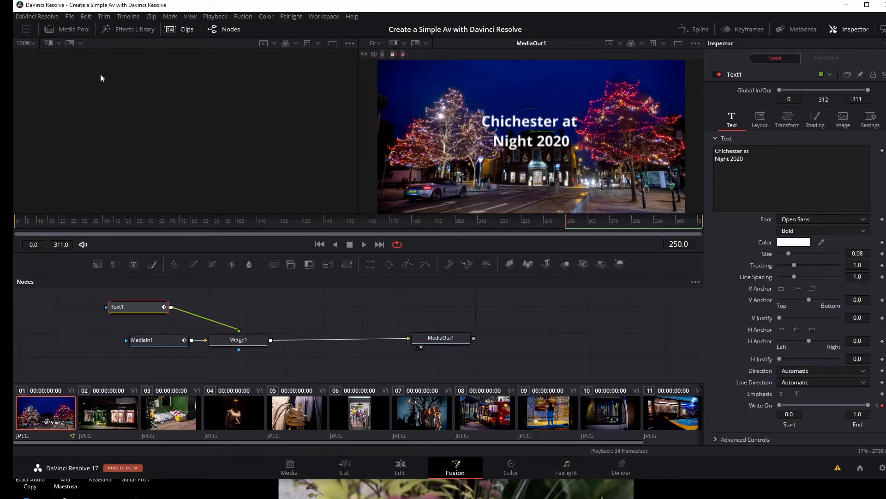
# - Play the edited timeline from its start to check the title animation and the first cross dissolves
pyautogui.click(399, 467)
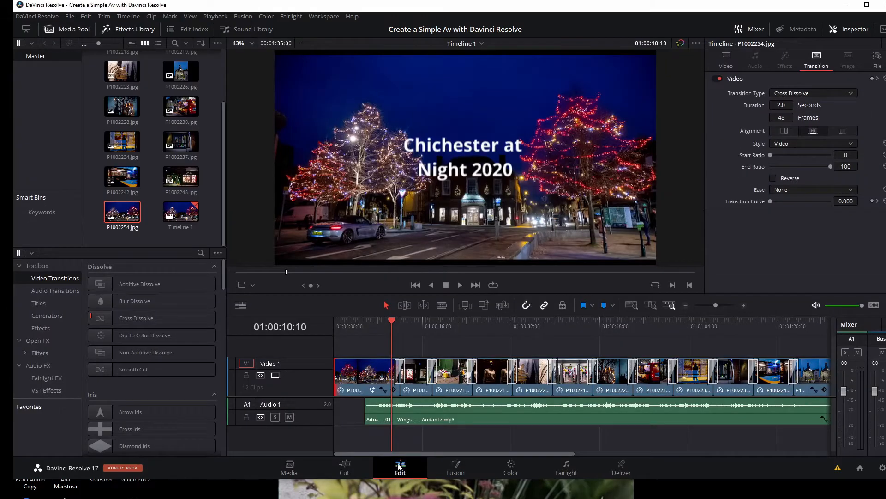
pyautogui.click(416, 285)
pyautogui.click(416, 285)
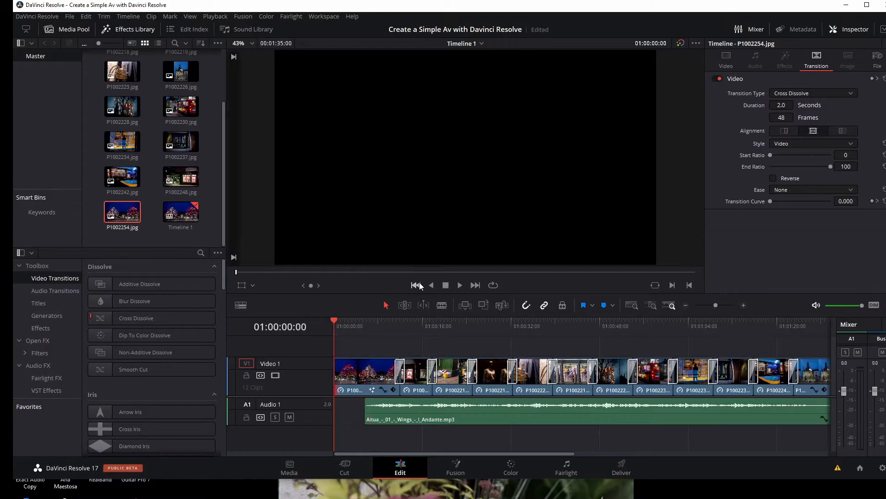
pyautogui.click(463, 286)
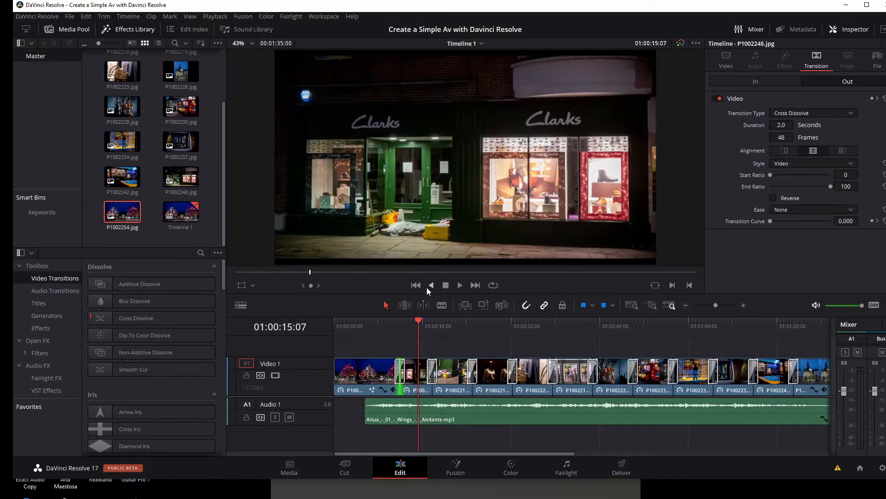
pyautogui.click(415, 285)
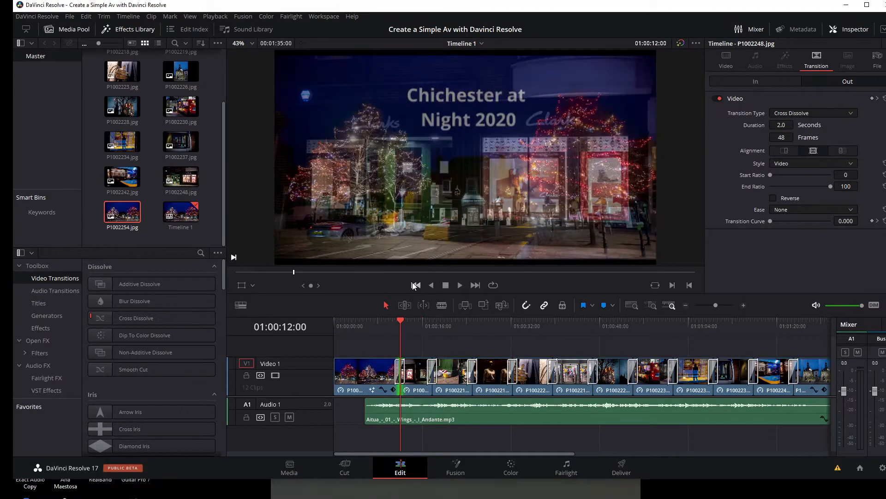
pyautogui.click(415, 285)
pyautogui.click(416, 285)
pyautogui.click(459, 285)
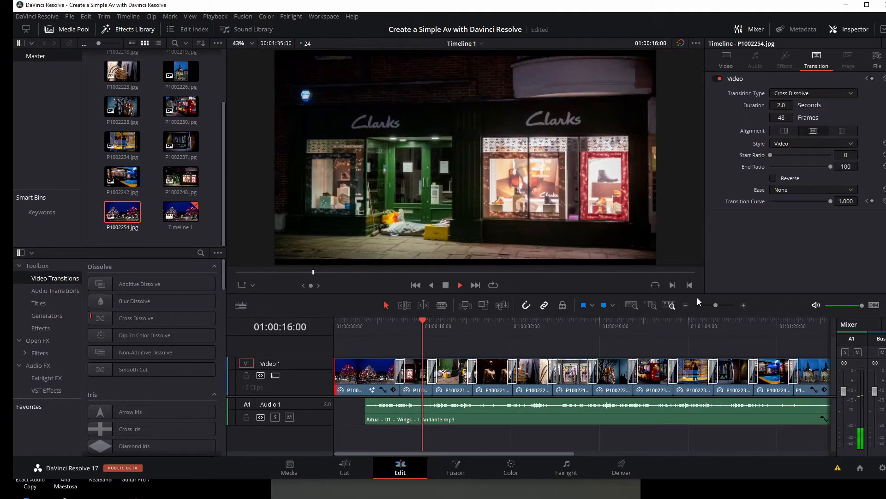
pyautogui.click(446, 285)
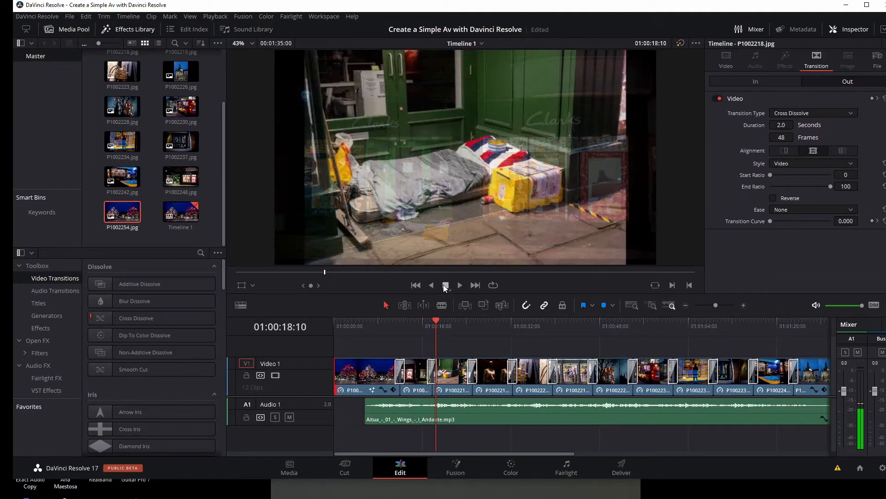
# - Look over the Color page and the Fairlight page for the slideshow
pyautogui.click(510, 465)
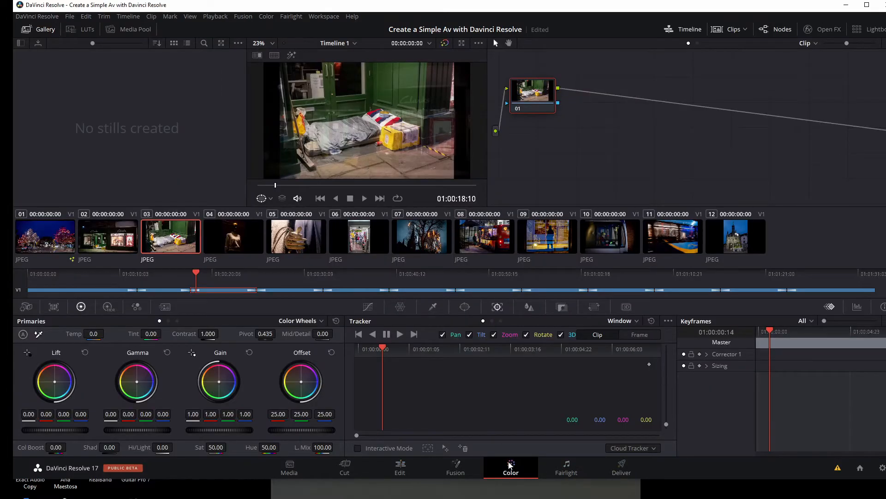
pyautogui.click(567, 466)
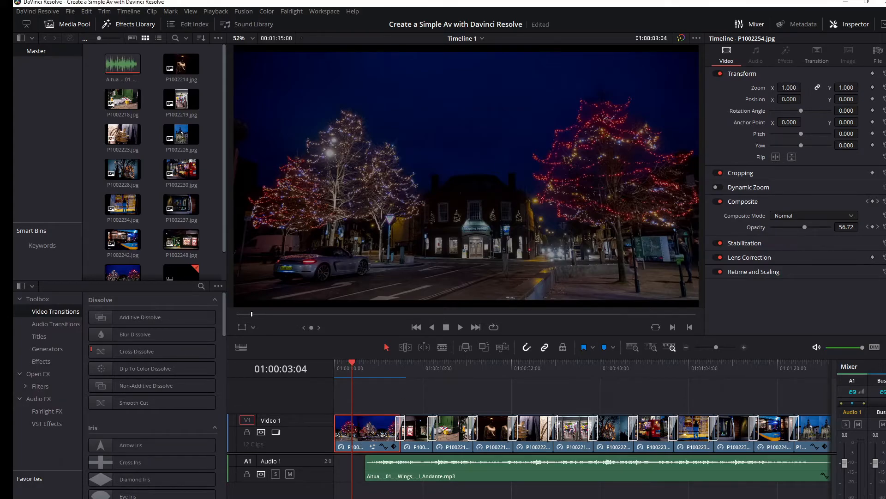
# - Set the zoom of the first clip, P1002254.jpg, to 1.100 and increase the zoom of the second clip, P1002248.jpg
pyautogui.moveTo(789, 88); pyautogui.dragTo(804, 88)
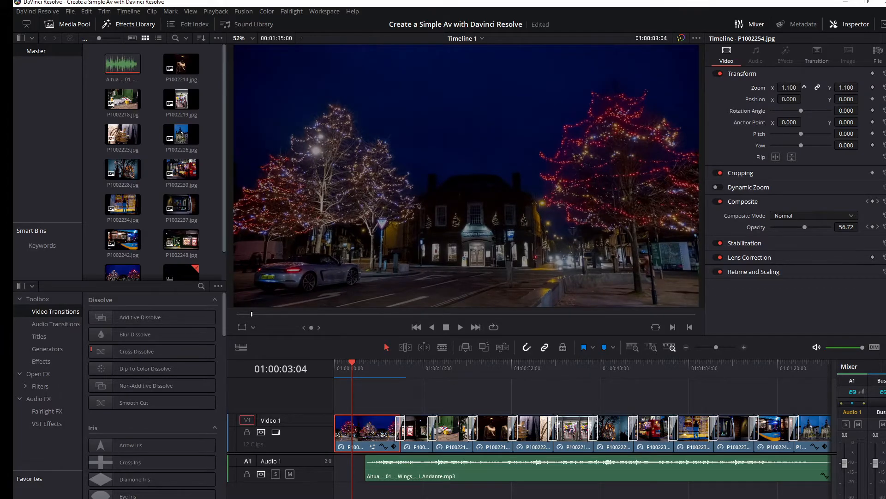
pyautogui.click(418, 432)
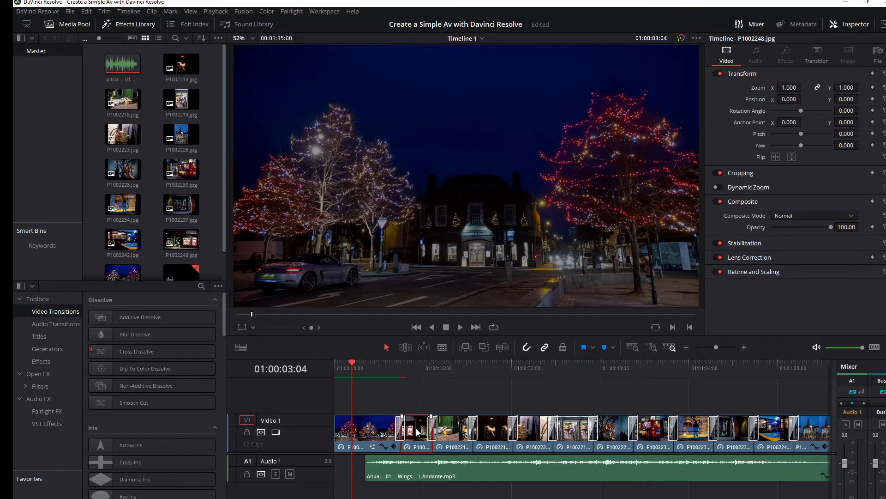
pyautogui.click(416, 365)
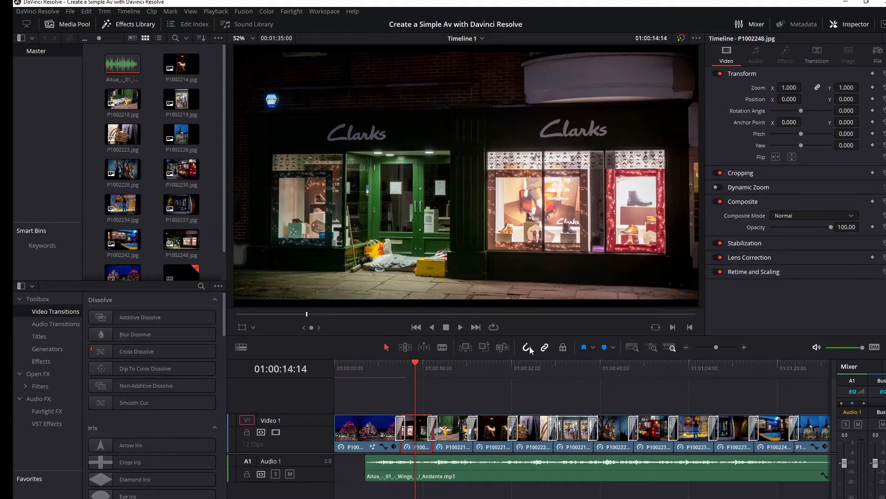
pyautogui.moveTo(789, 88); pyautogui.dragTo(814, 87)
# - Set the zoom of the third clip, P1002218.jpg, to 1.200 and its position to X 52 and Y 35
pyautogui.click(458, 429)
pyautogui.click(454, 365)
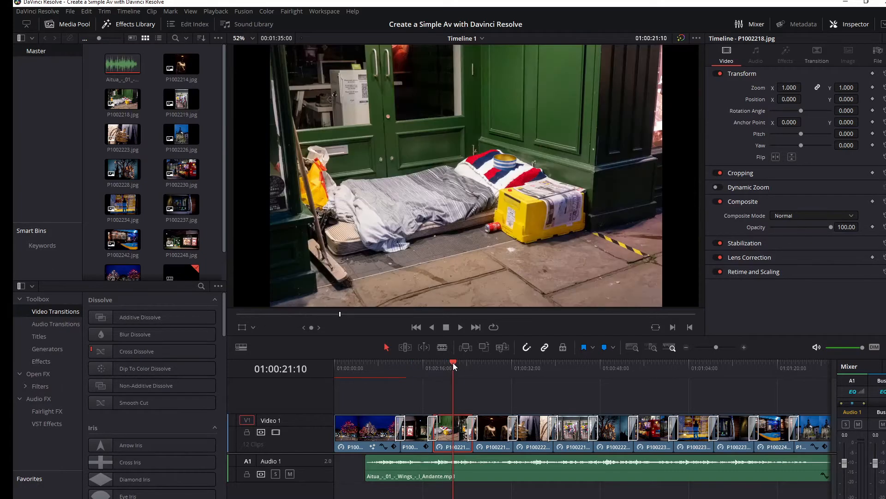
pyautogui.moveTo(790, 87); pyautogui.dragTo(813, 87)
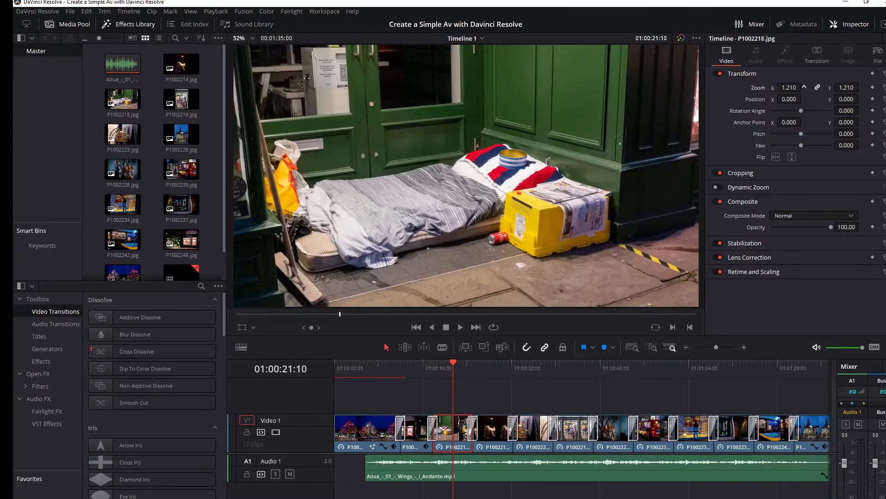
pyautogui.moveTo(804, 87); pyautogui.dragTo(799, 87)
pyautogui.moveTo(857, 100); pyautogui.dragTo(862, 98)
pyautogui.moveTo(790, 99); pyautogui.dragTo(804, 98)
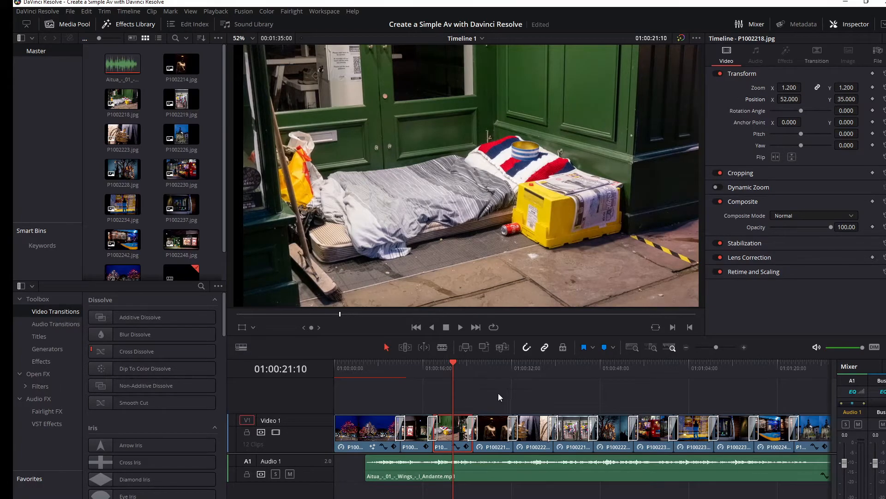
# - Set the zoom of the fourth clip, P1002214.jpg, to 1.440 and its Y position to -132
pyautogui.click(501, 433)
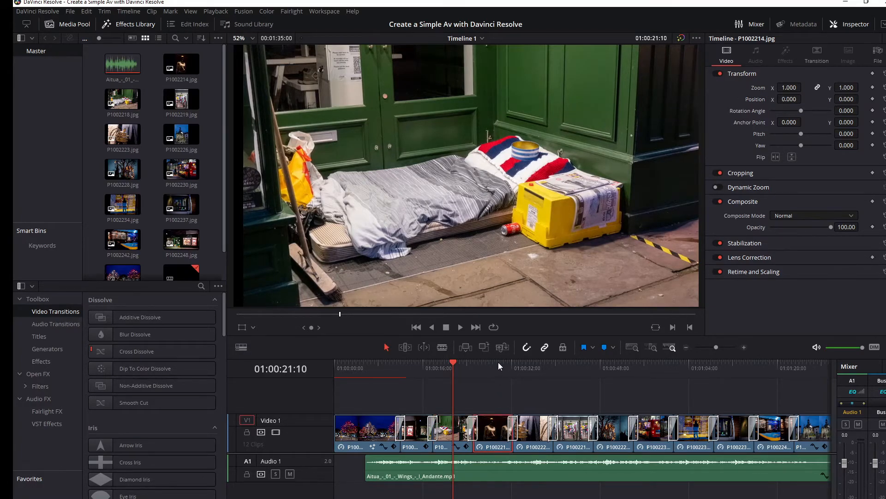
pyautogui.click(495, 364)
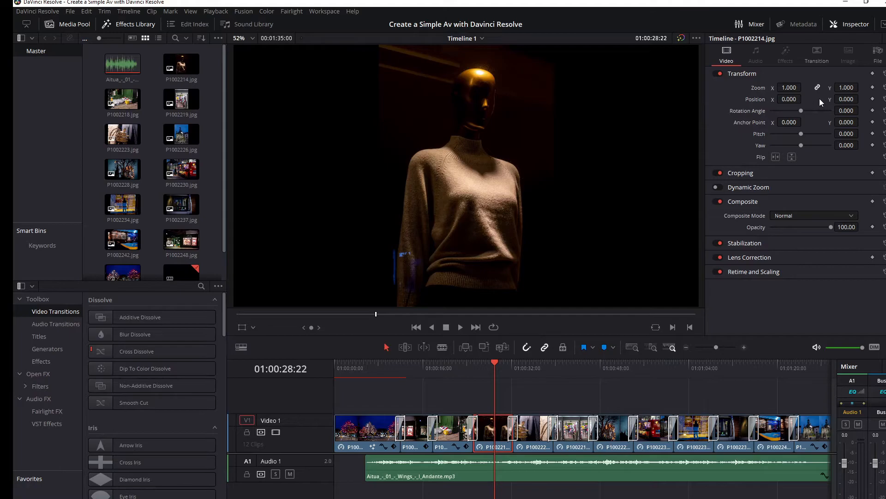
pyautogui.moveTo(789, 86); pyautogui.dragTo(821, 100)
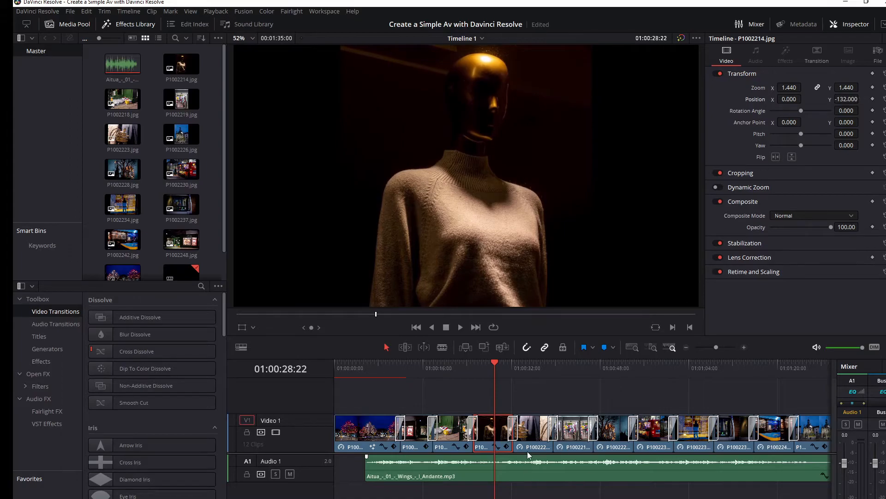
# - Set the zoom of the fifth clip, P1002223.jpg, to 1.180 and its X position to -90
pyautogui.click(539, 434)
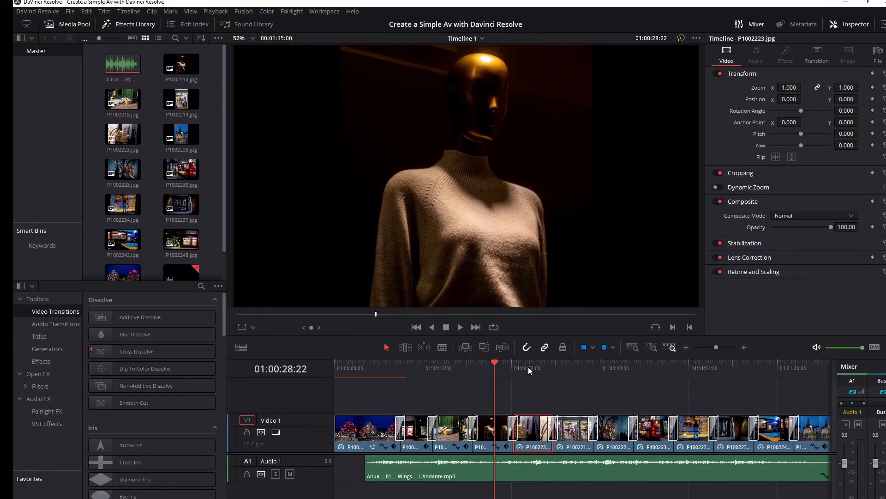
pyautogui.click(530, 368)
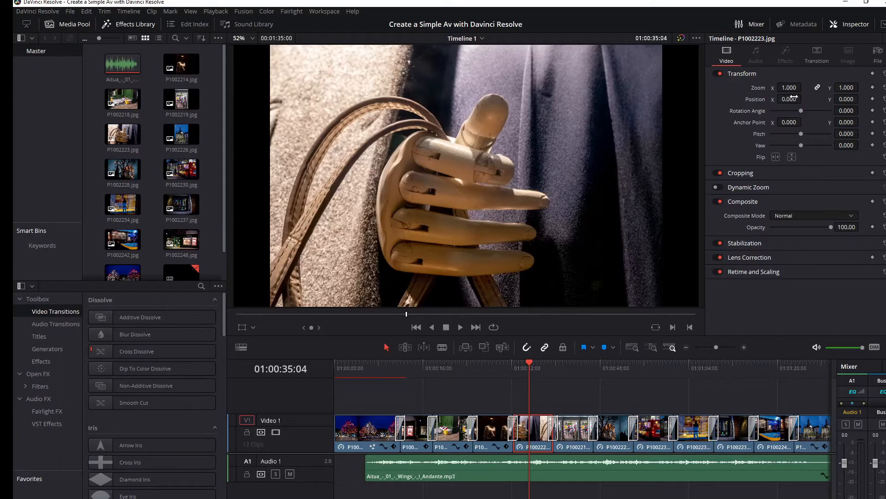
pyautogui.moveTo(789, 87); pyautogui.dragTo(804, 99)
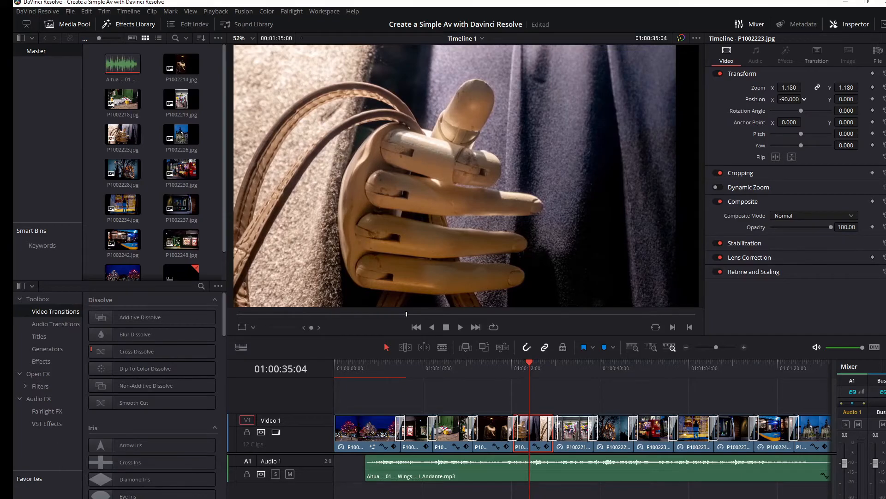
# - Set the zoom of the sixth clip, P1002219.jpg, to 2.710 and its Y position to -38
pyautogui.click(572, 440)
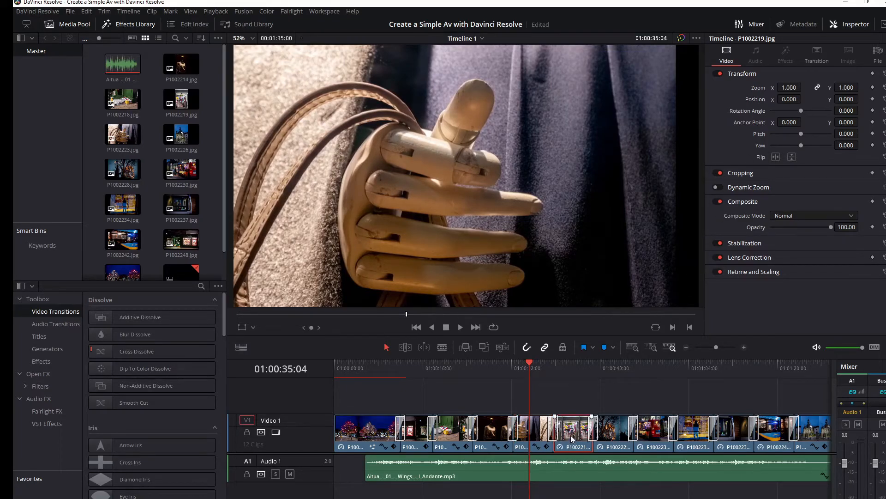
pyautogui.click(575, 367)
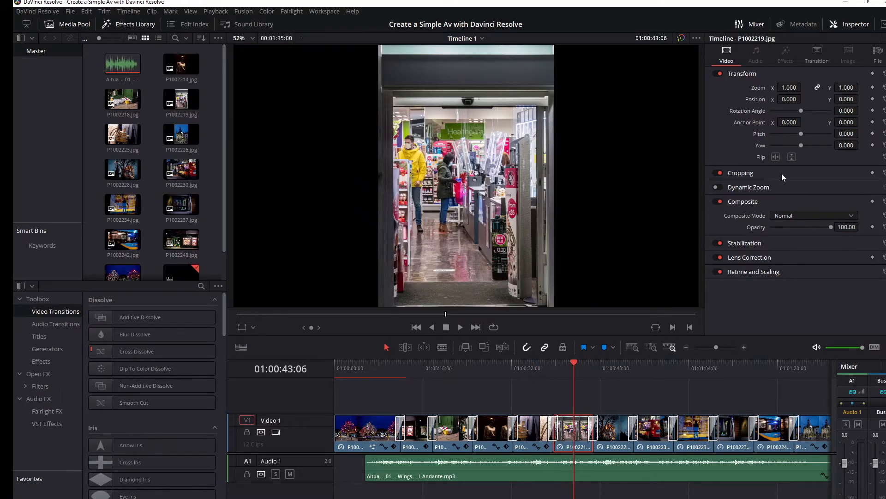
pyautogui.moveTo(789, 87); pyautogui.dragTo(805, 87)
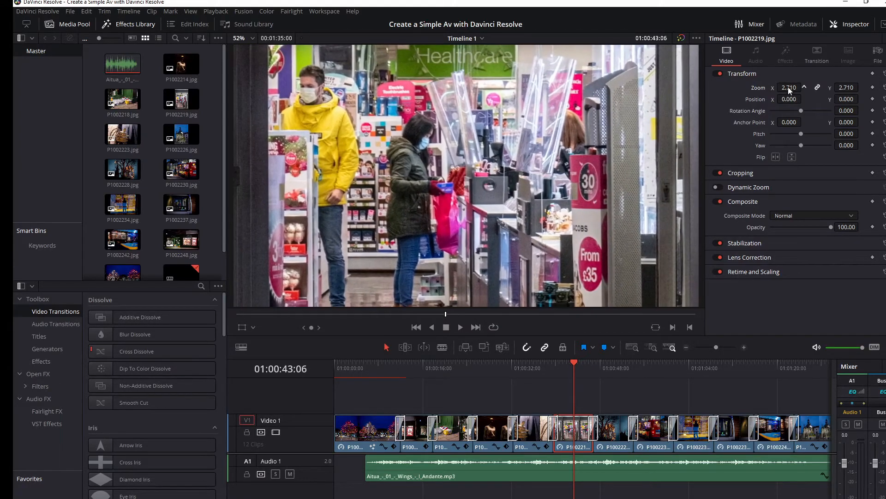
pyautogui.moveTo(861, 98); pyautogui.dragTo(862, 99)
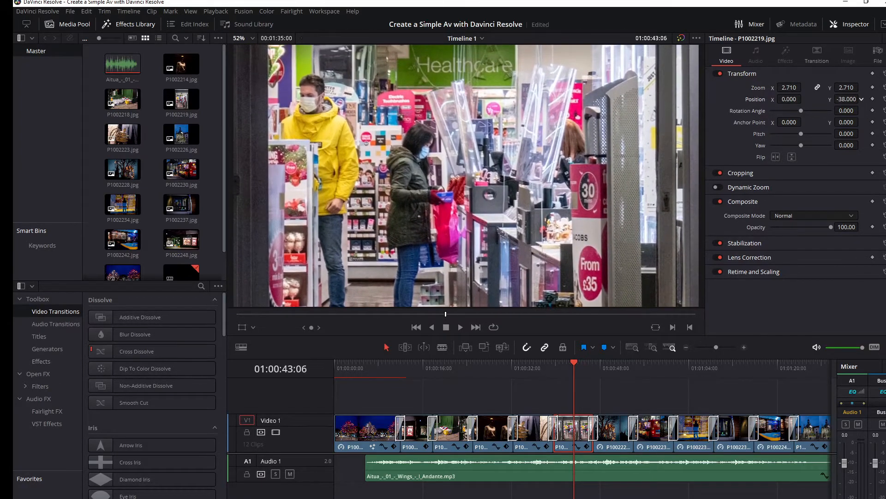
# - Set the zoom of the seventh clip, P1002228.jpg, to 1.200 and its Y position to -97
pyautogui.click(613, 430)
pyautogui.click(615, 364)
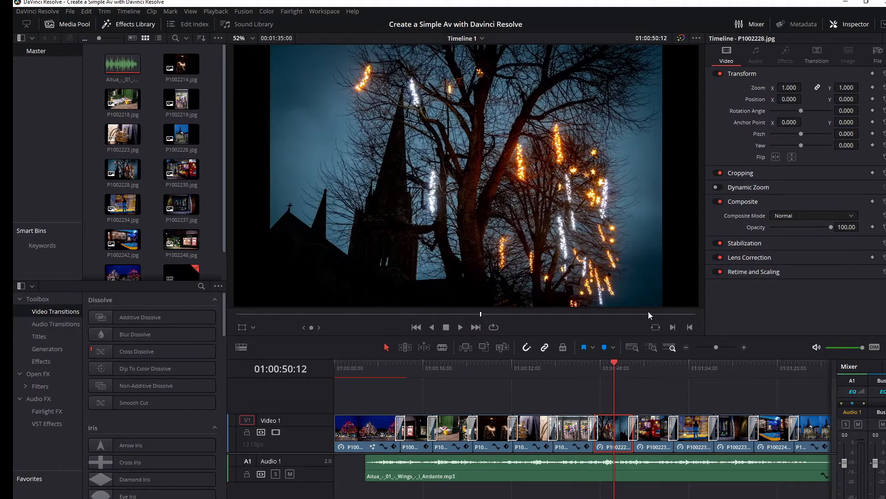
pyautogui.moveTo(788, 87)
pyautogui.mouseDown()
pyautogui.moveTo(838, 98)
pyautogui.moveTo(783, 87)
pyautogui.mouseUp()
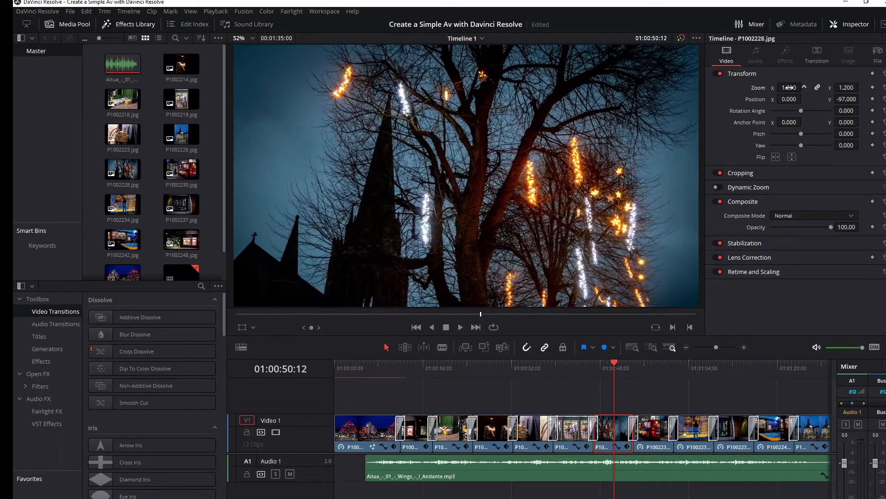
# - Set the zoom of the eighth clip, P1002230.jpg, to 1.250 and its Y position to 53
pyautogui.click(653, 429)
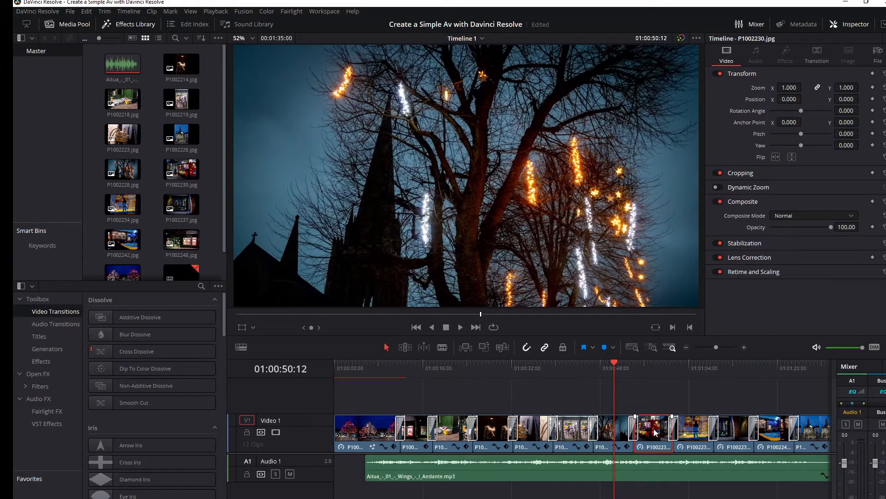
pyautogui.click(668, 367)
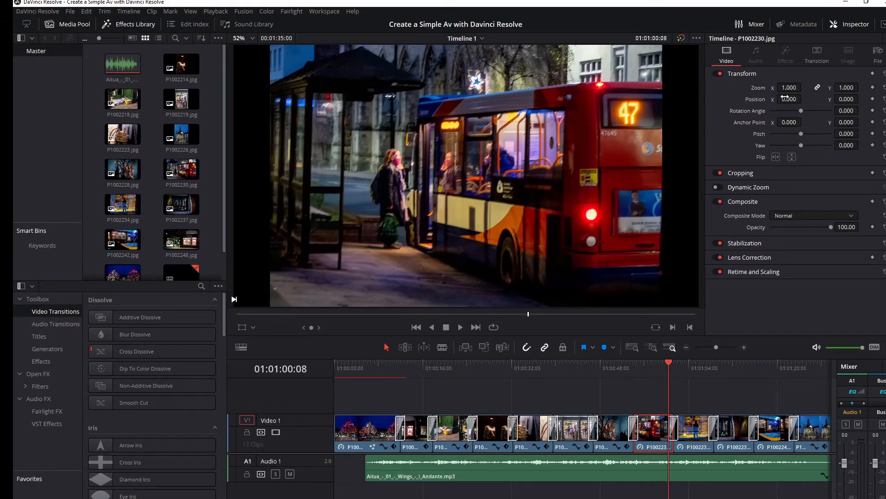
pyautogui.moveTo(789, 87); pyautogui.dragTo(862, 99)
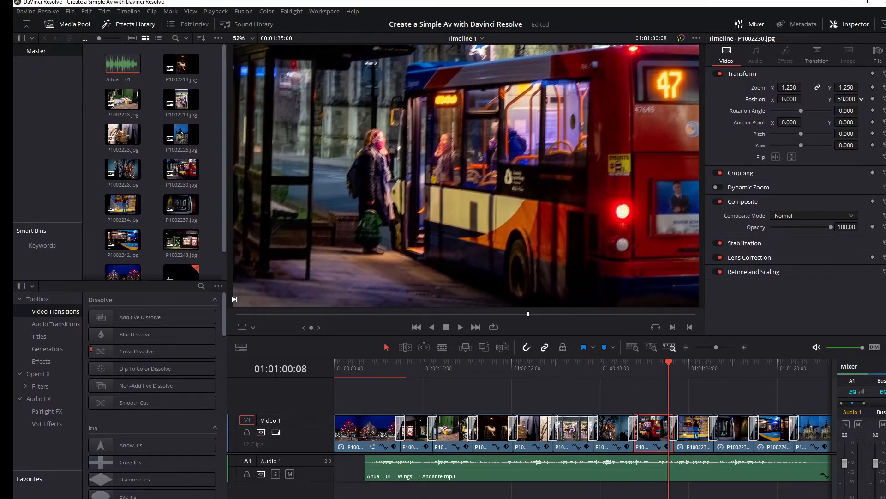
# - Set the zoom of the ninth clip, P1002234.jpg, to 1.260 and shift its image upward
pyautogui.click(695, 433)
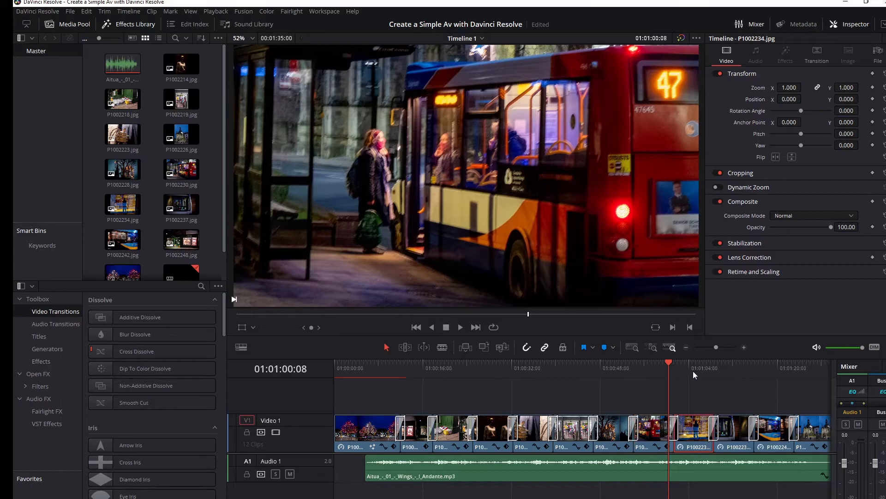
pyautogui.click(696, 368)
pyautogui.moveTo(790, 87); pyautogui.dragTo(861, 98)
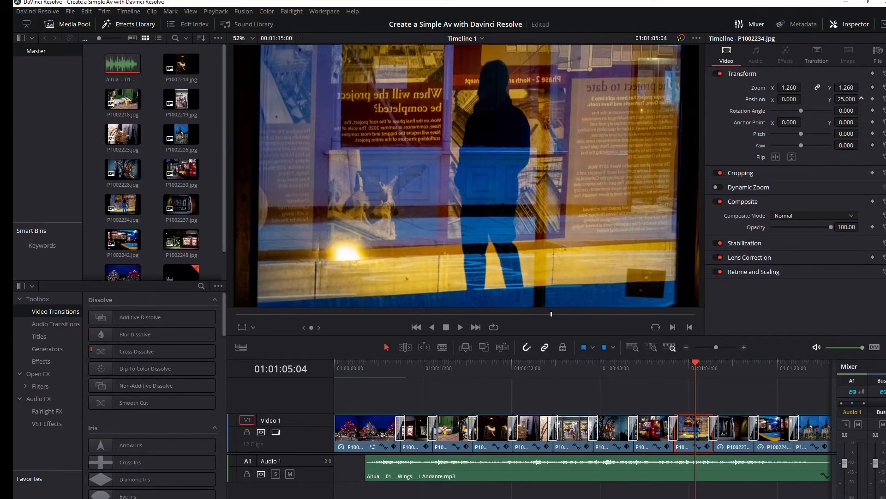
# - Set the zoom of the tenth clip, P1002237.jpg, to 1.230 and adjust its X position
pyautogui.click(740, 433)
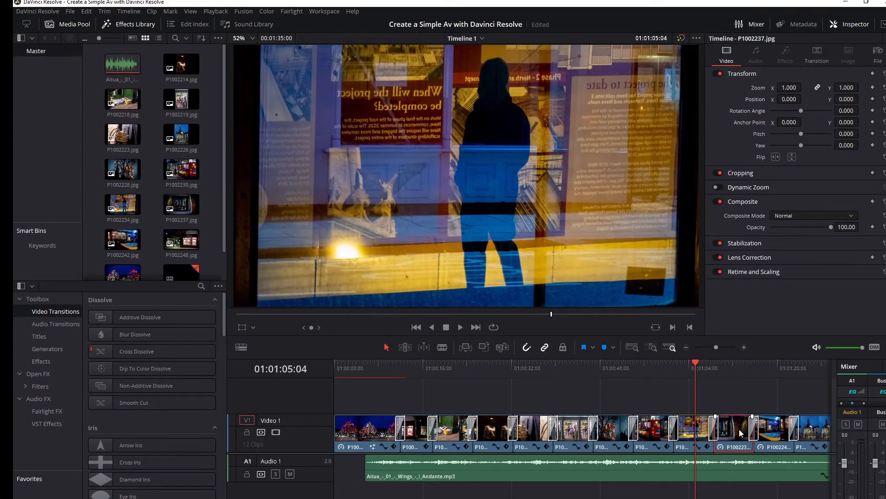
pyautogui.click(734, 367)
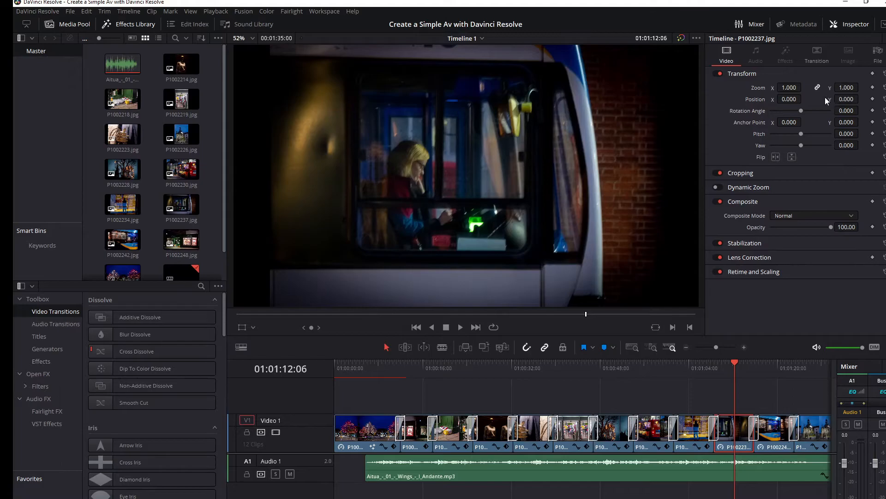
pyautogui.moveTo(790, 88); pyautogui.dragTo(804, 87)
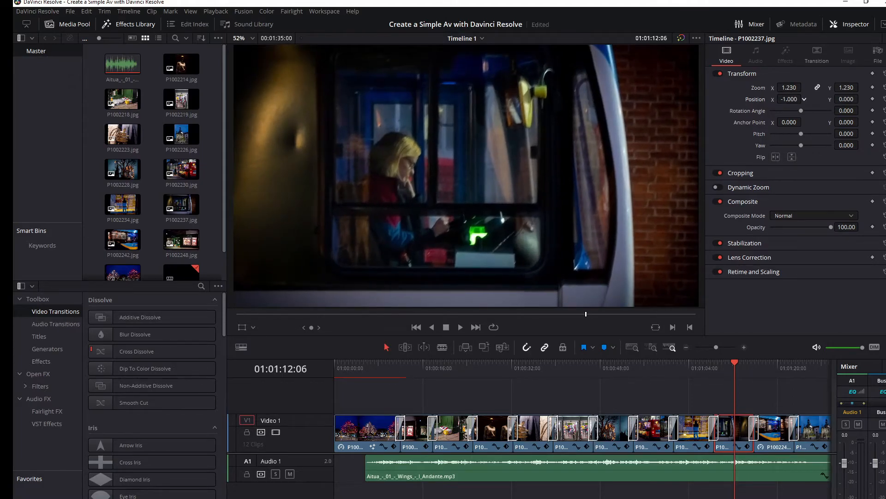
pyautogui.moveTo(789, 99); pyautogui.dragTo(804, 99)
# - Set the zoom of the eleventh clip, P1002242.jpg, to 1.300
pyautogui.click(780, 437)
pyautogui.click(774, 370)
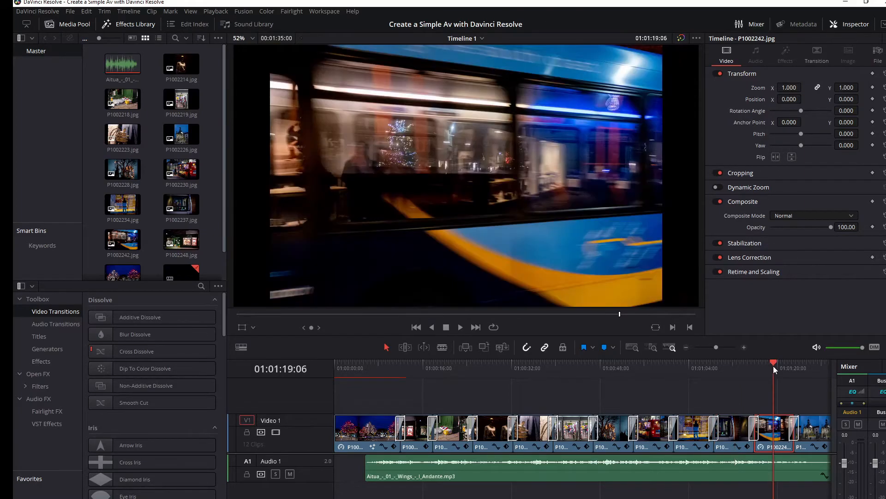
pyautogui.moveTo(787, 88); pyautogui.dragTo(819, 87)
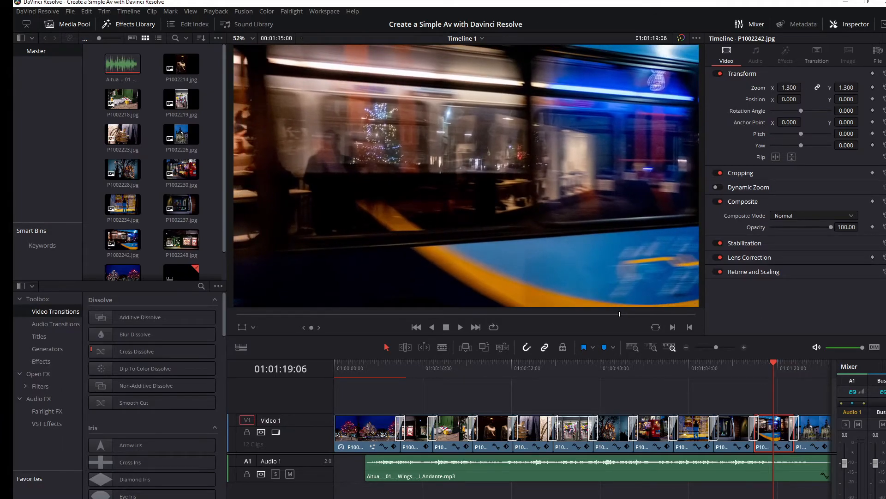
# - Check the framing of the last clip, P1002226.jpg, and save the project
pyautogui.hscroll(5, 634, 435)
pyautogui.click(634, 435)
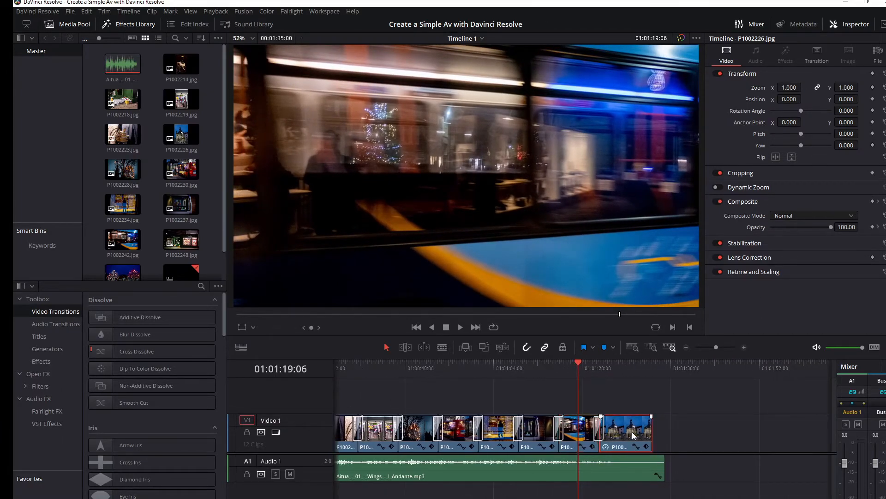
pyautogui.click(630, 365)
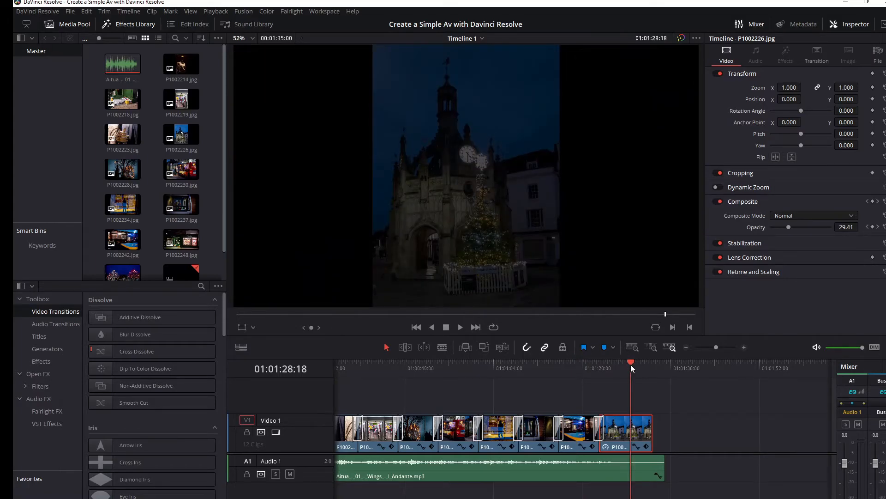
pyautogui.click(71, 11)
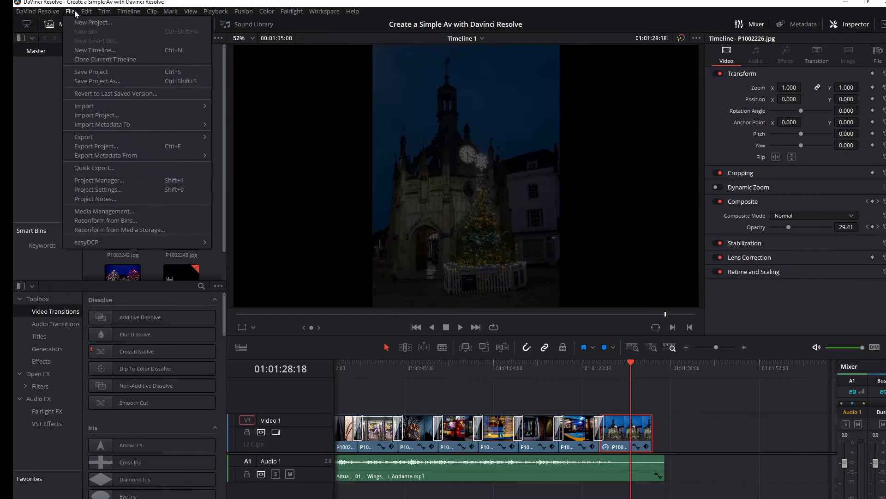
pyautogui.click(92, 70)
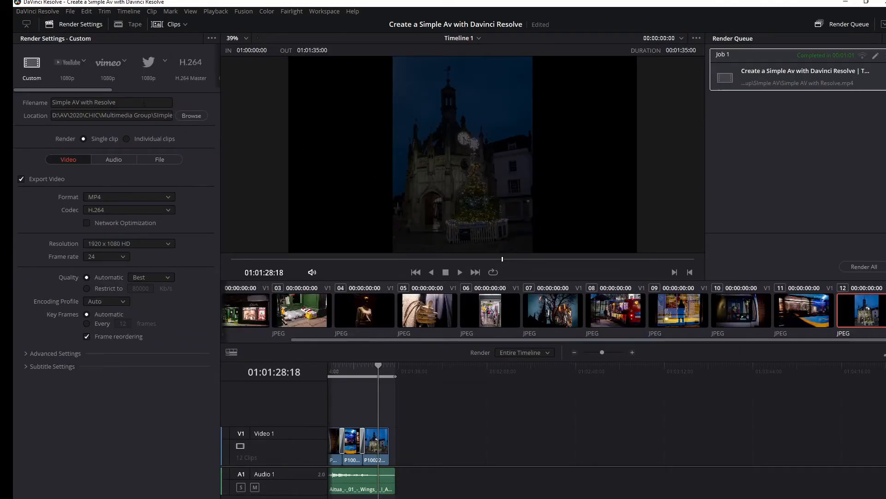
# - Check the render filename and the existing files in the Simple AV destination folder, leaving the destination as it is
pyautogui.click(149, 102)
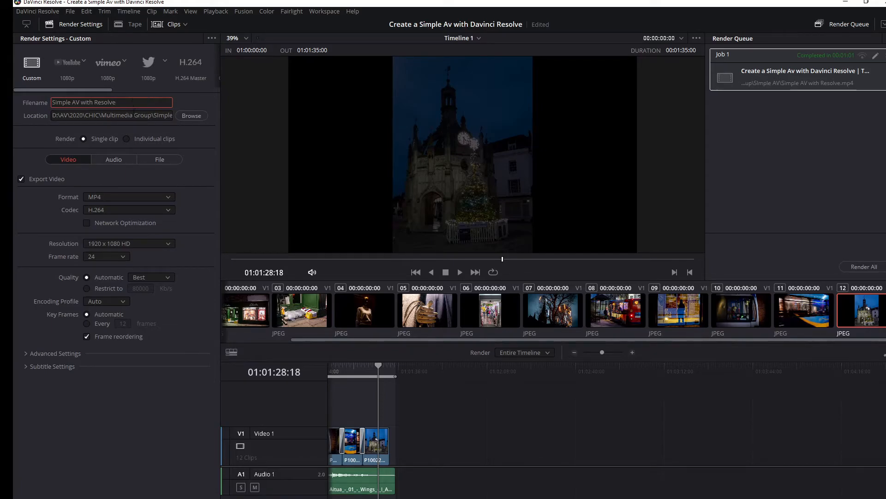
pyautogui.click(192, 115)
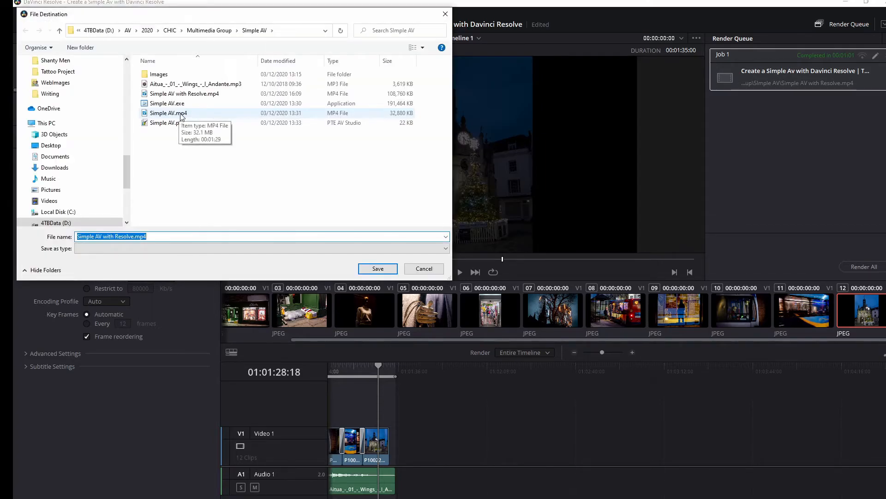
pyautogui.click(210, 93)
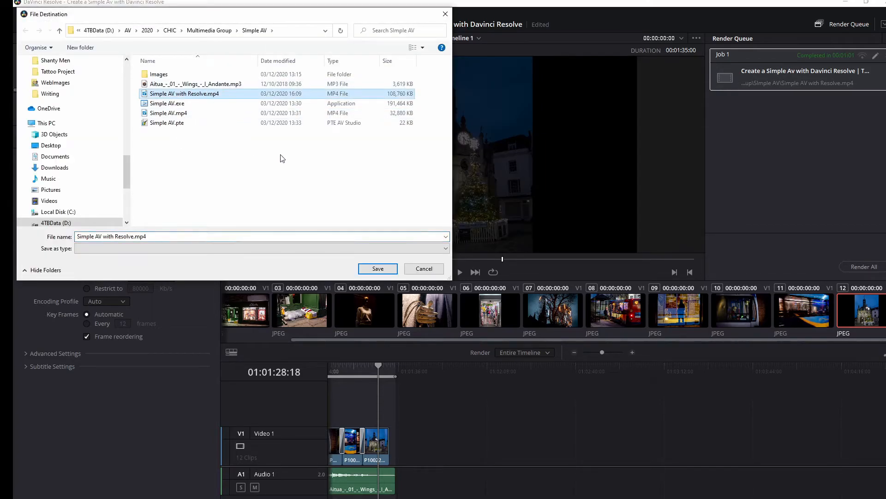
pyautogui.click(423, 268)
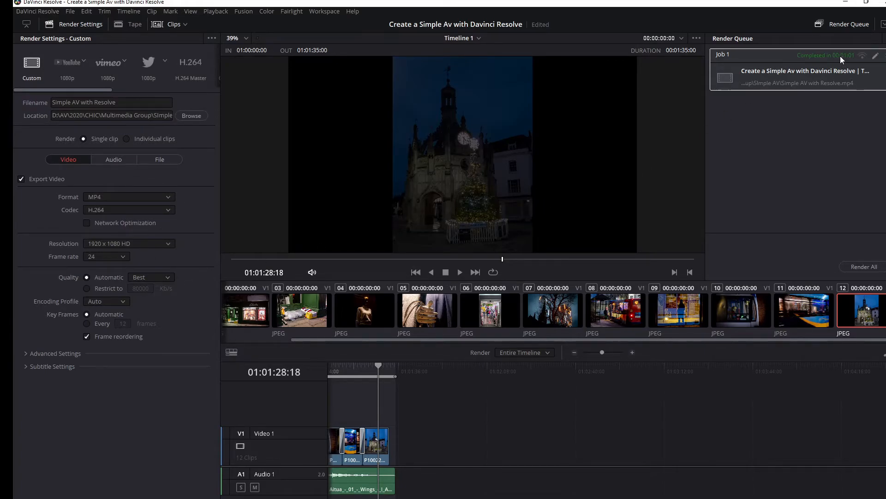
# - Clear the render status of Job 1 and render the queue, replacing the existing Simple AV with Resolve.mp4
pyautogui.rightClick(824, 67)
pyautogui.click(838, 94)
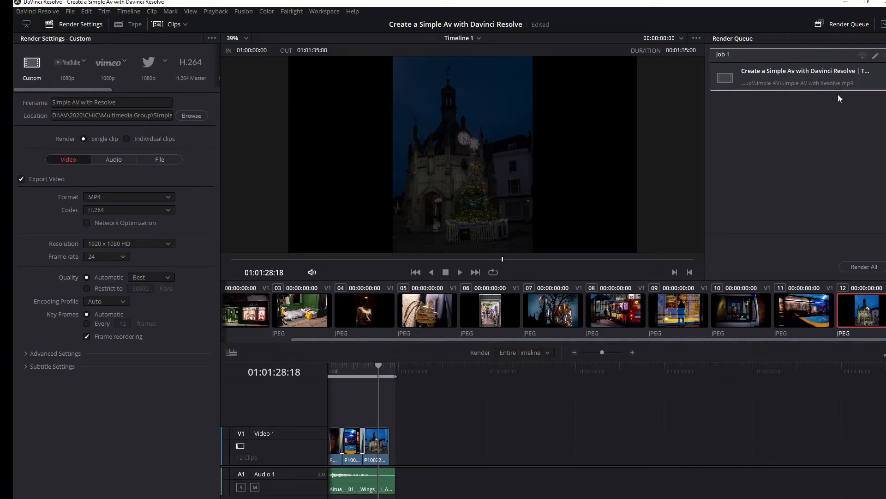
pyautogui.click(863, 267)
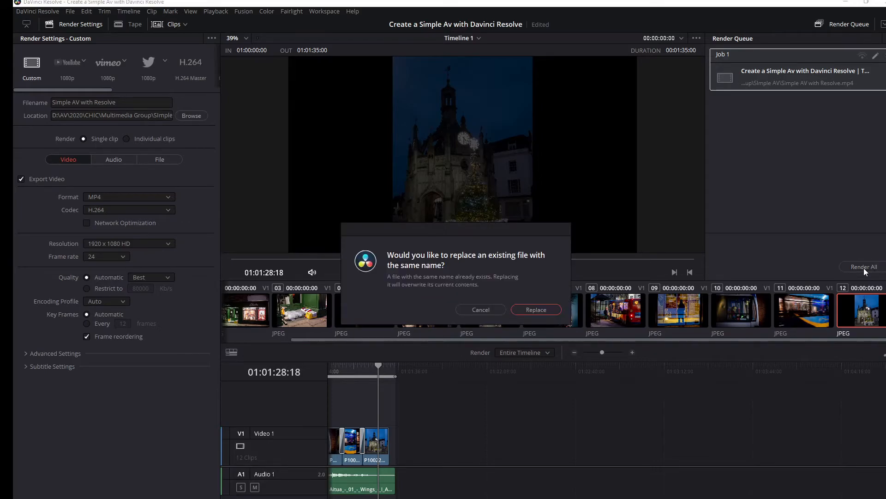
pyautogui.click(534, 309)
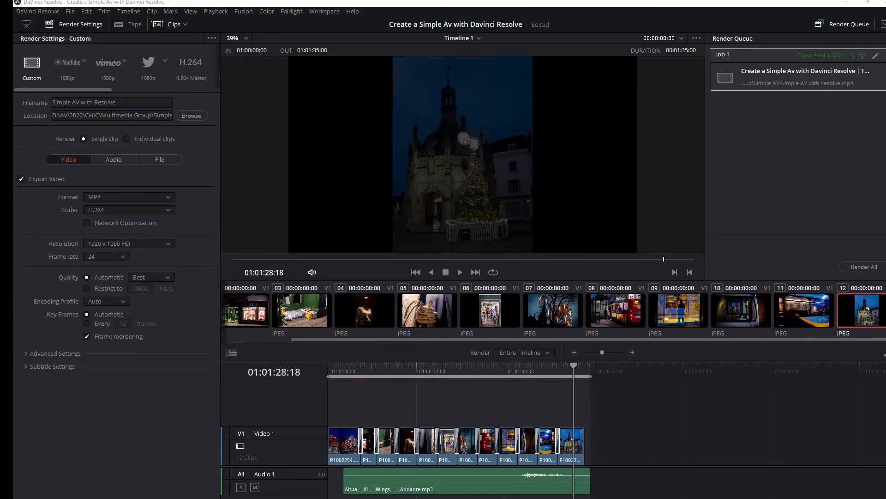
# - Minimize DaVinci Resolve, switch to File Explorer, and select Simple AV with Resolve.mp4 in the Simple AV folder
pyautogui.click(846, 2)
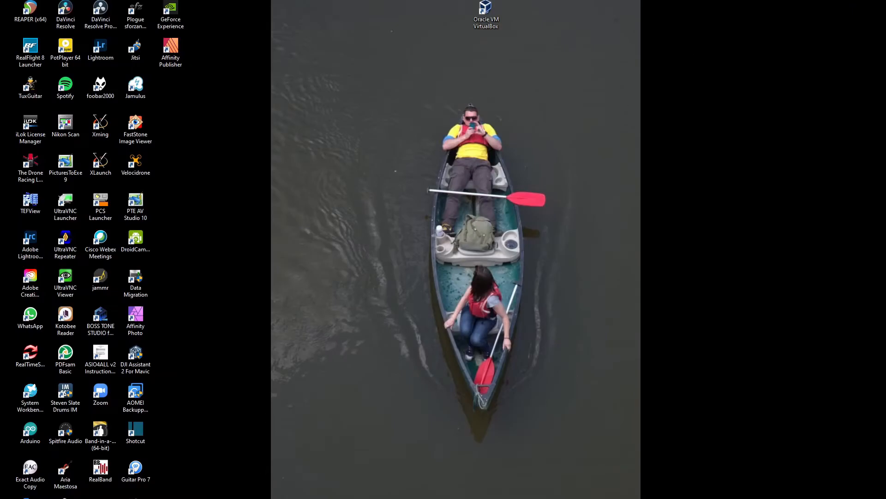
pyautogui.moveTo(114, 498)
pyautogui.hotkey('alt', 'Tab')
pyautogui.click(253, 162)
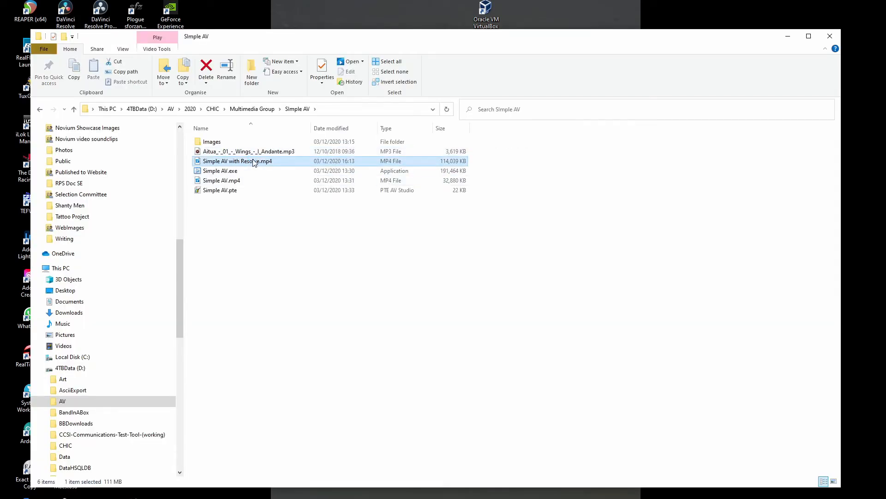